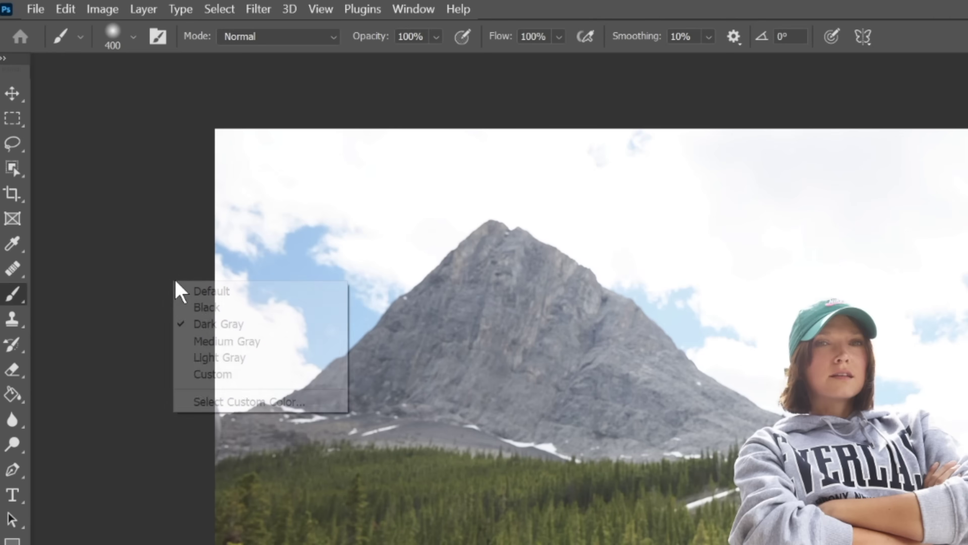
Make the pasteboard around the photo white and apply a sunset Sky Replacement sky
left_click(204, 373)
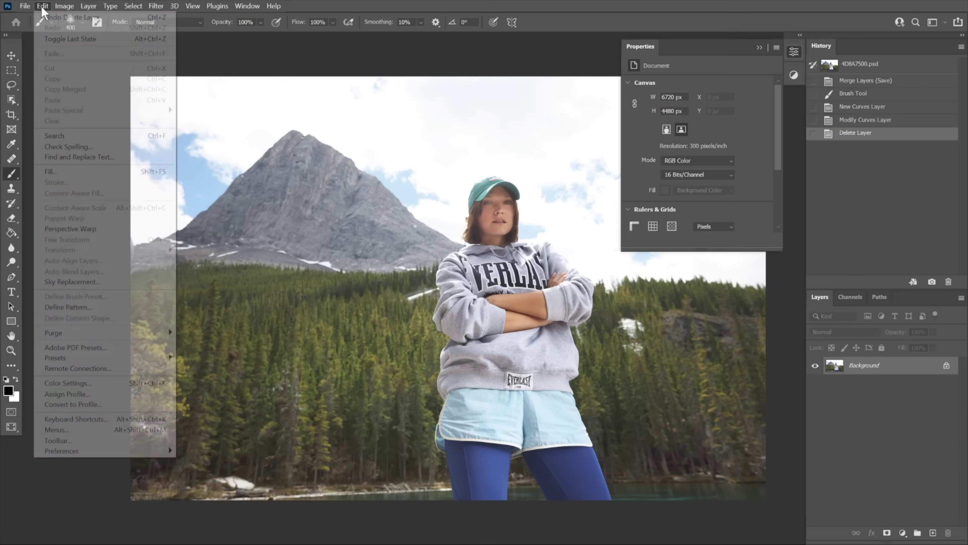
left_click(76, 281)
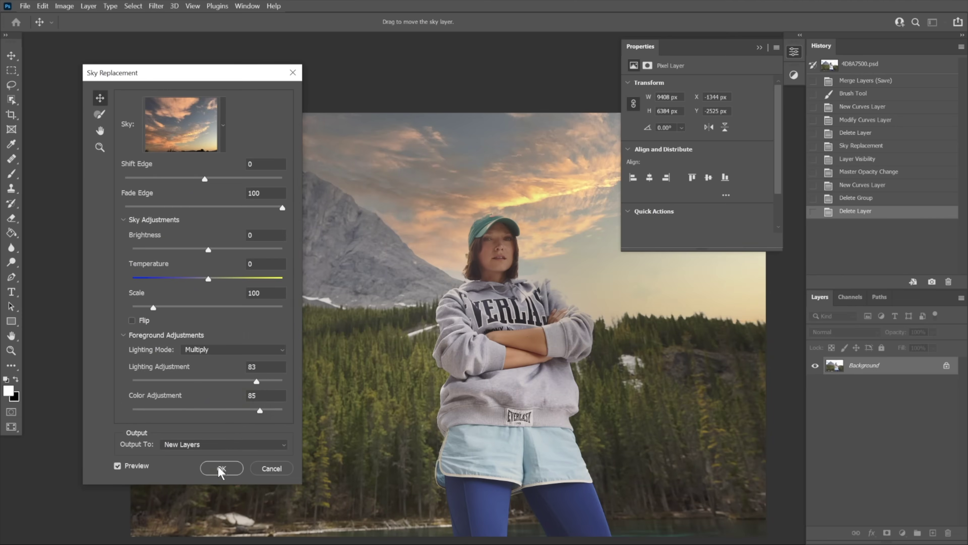
left_click(219, 470)
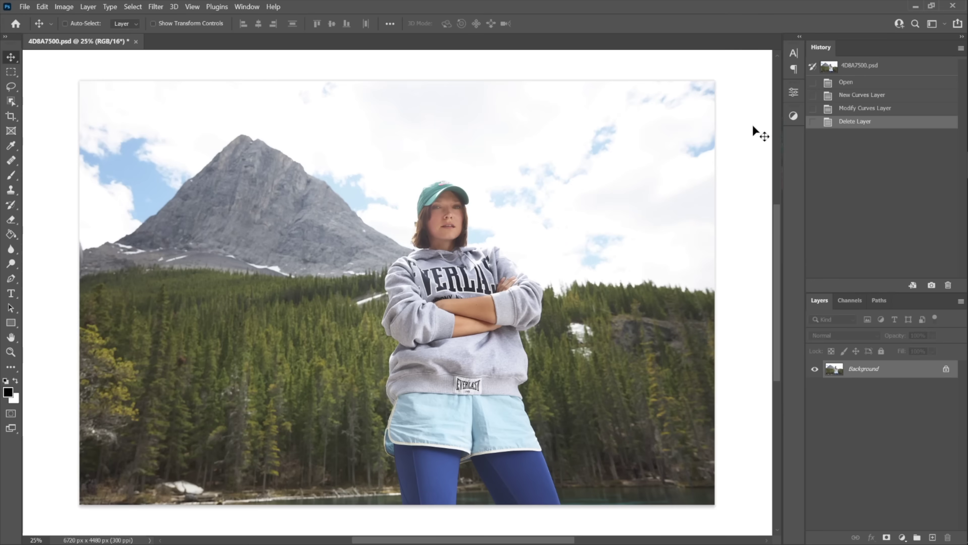
Set the pasteboard to Dark Gray and open the Sky Replacement sky preset list
right_click(753, 126)
left_click(771, 155)
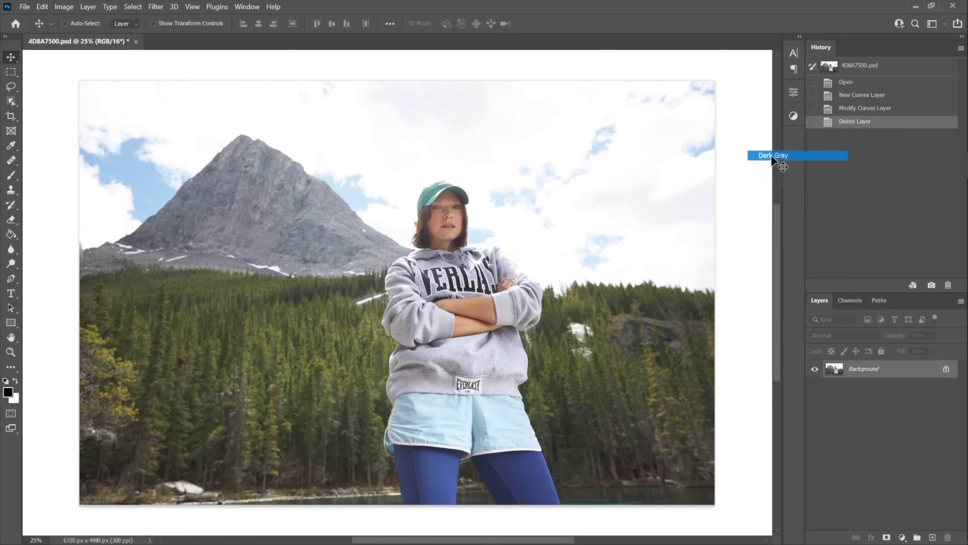
left_click(42, 6)
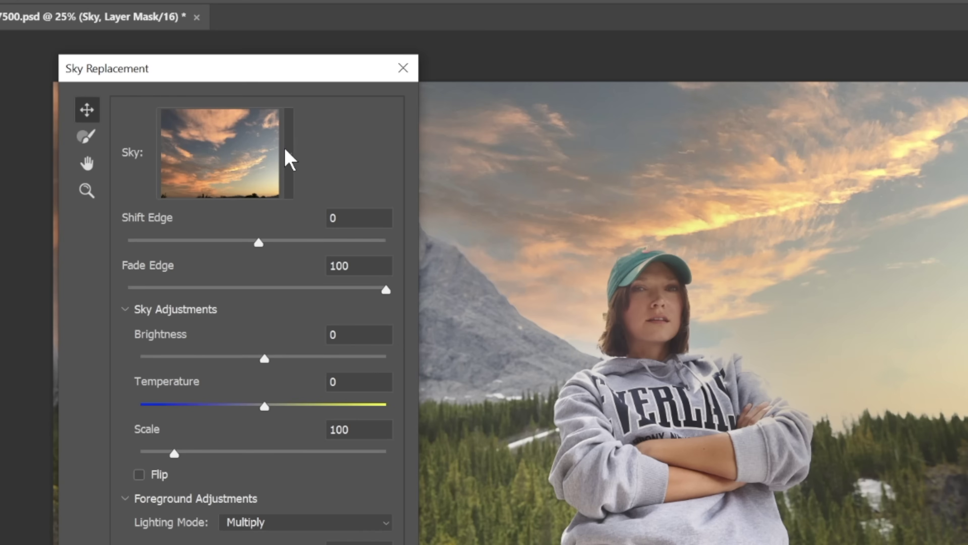
left_click(290, 156)
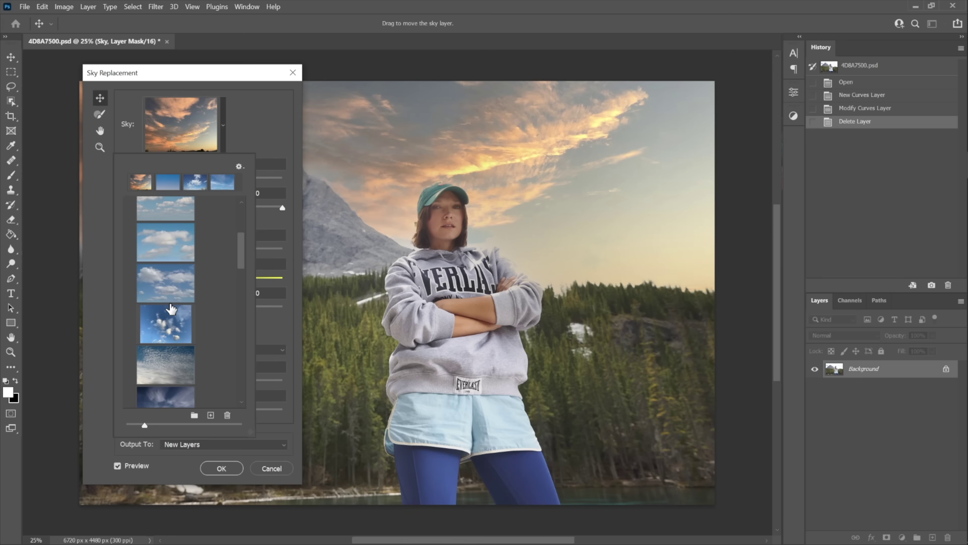
Choose the blue cloudy sky preset, move the dialog off the photo, and check the output options
scroll(186, 334, "down", 2)
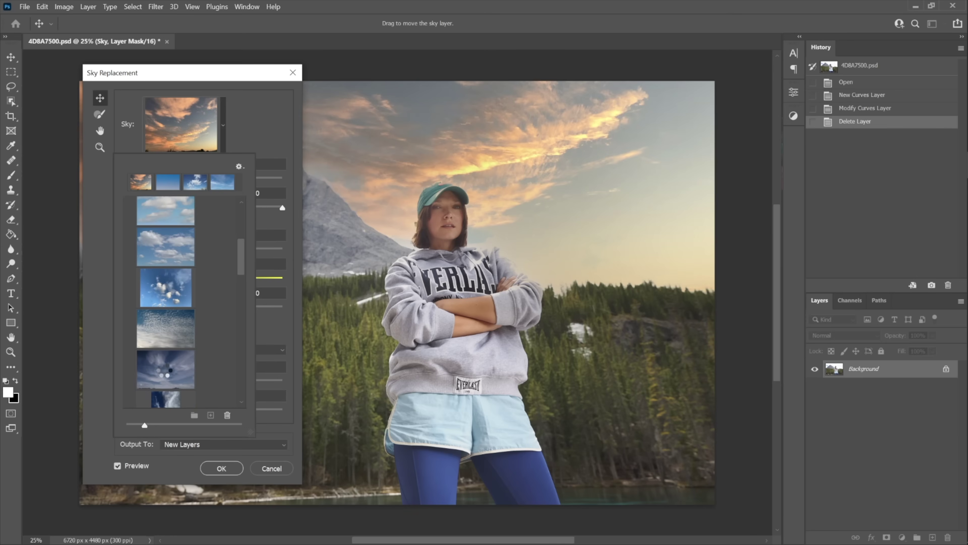
left_click(166, 369)
left_click_drag(252, 72, 205, 58)
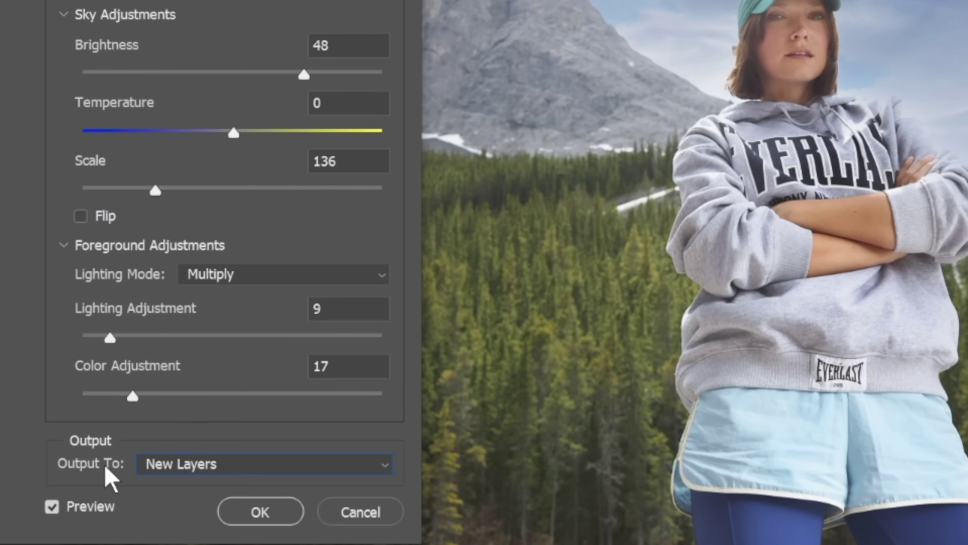
left_click(180, 464)
left_click(193, 488)
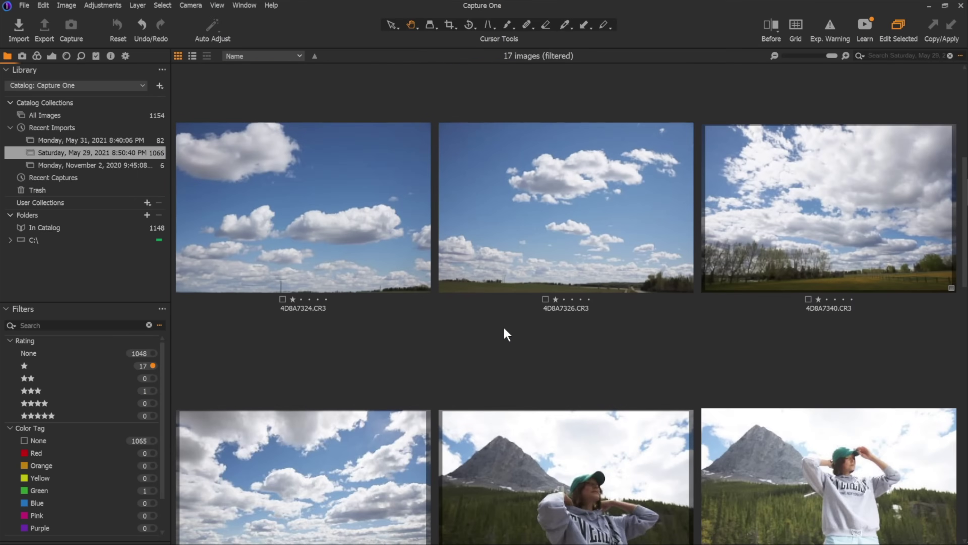
Scroll the filtered grid down to the green-tagged 4D8A7968.CR3 sky shot
scroll(503, 328, "down", 10)
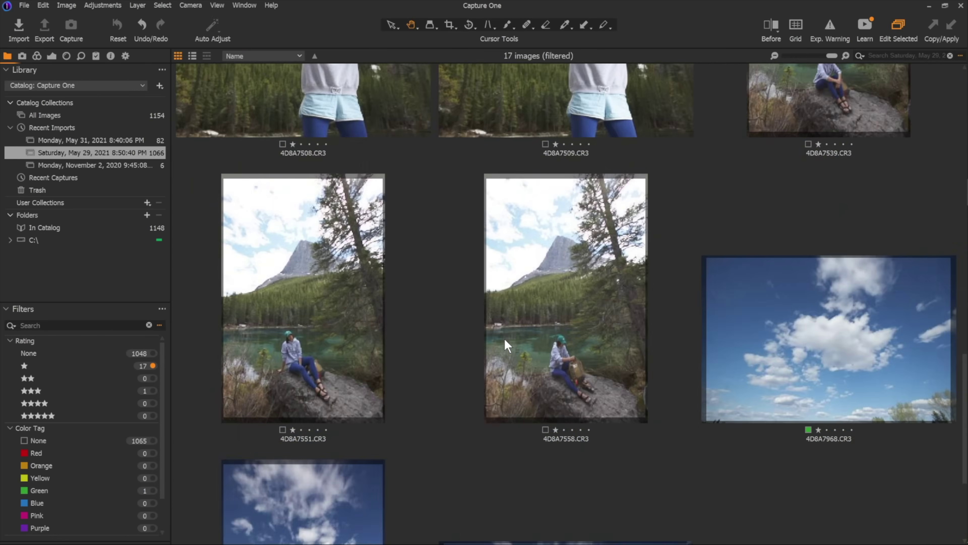
scroll(507, 346, "down", 4)
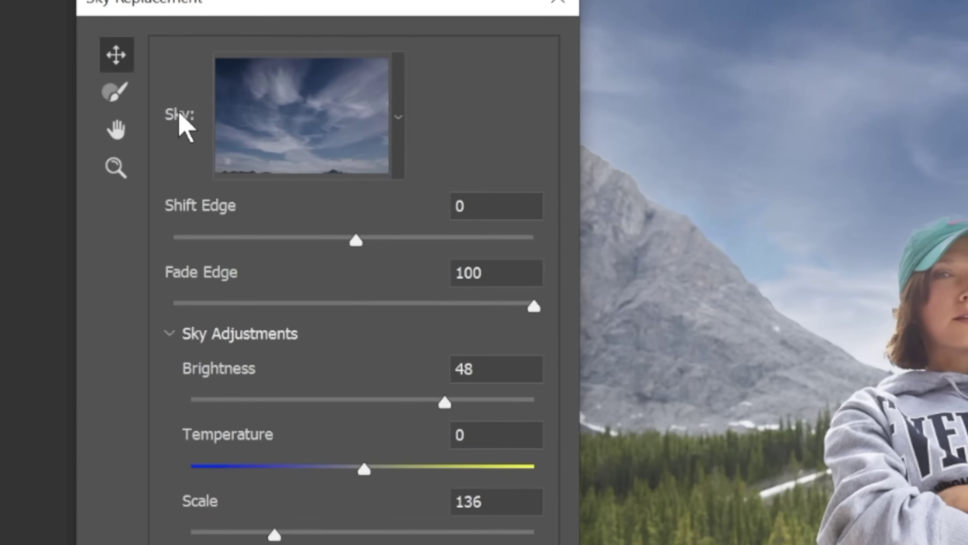
Import all ten blue cloudy sky photos into Sky Replacement via Import Skies > From Images
left_click(399, 117)
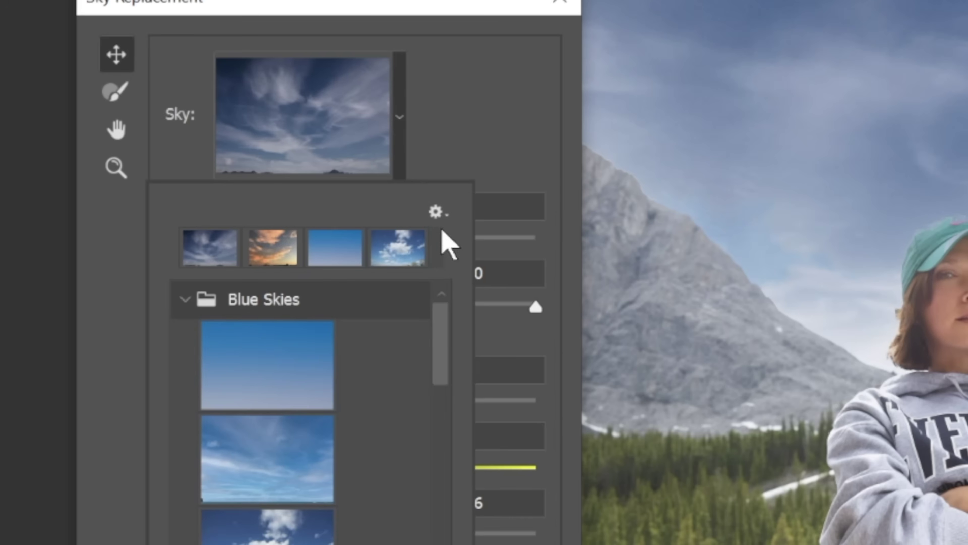
left_click(437, 214)
mouse_move(510, 240)
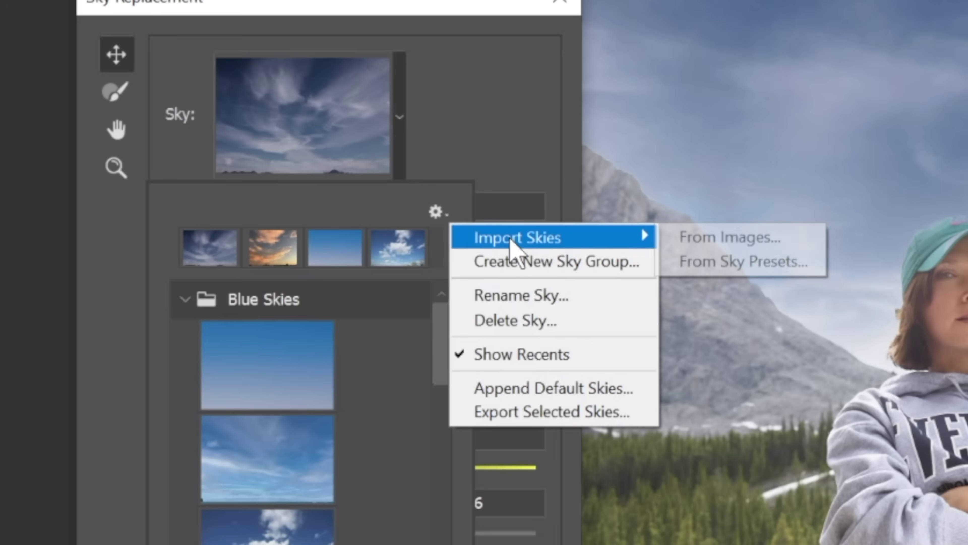
left_click(759, 244)
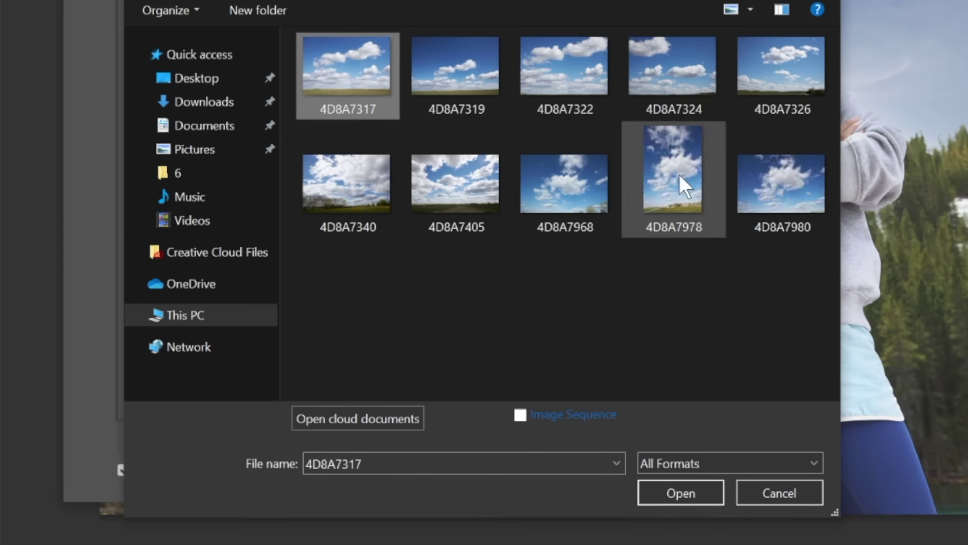
left_click(751, 192, "shift")
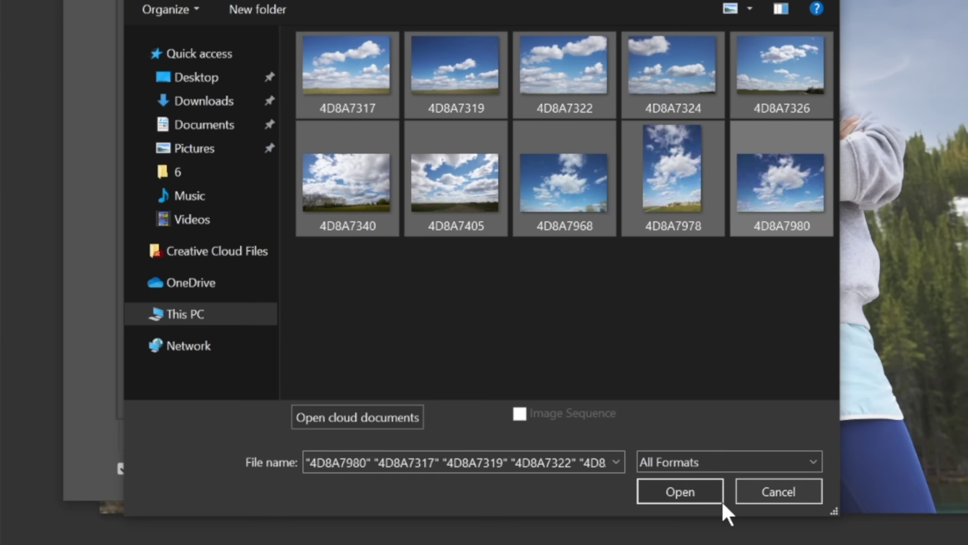
left_click(679, 491)
scroll(183, 279, "down", 5)
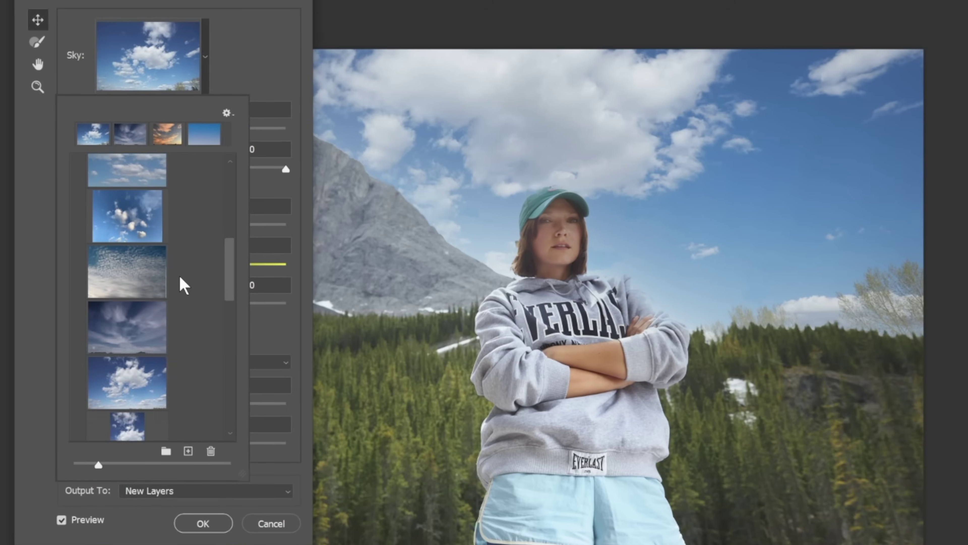
Scroll through the sky preset list to find the imported cloudy skies
scroll(175, 288, "up", 4)
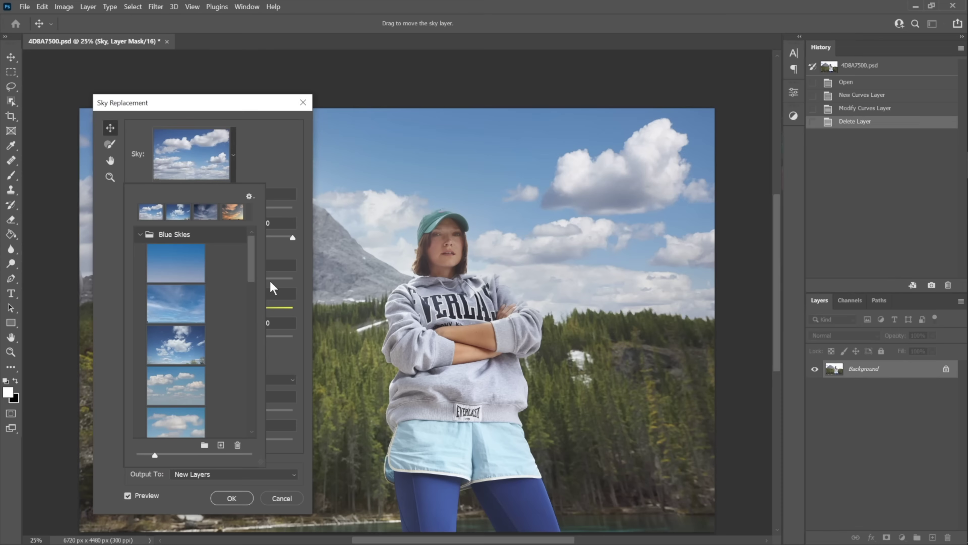
scroll(227, 335, "down", 1)
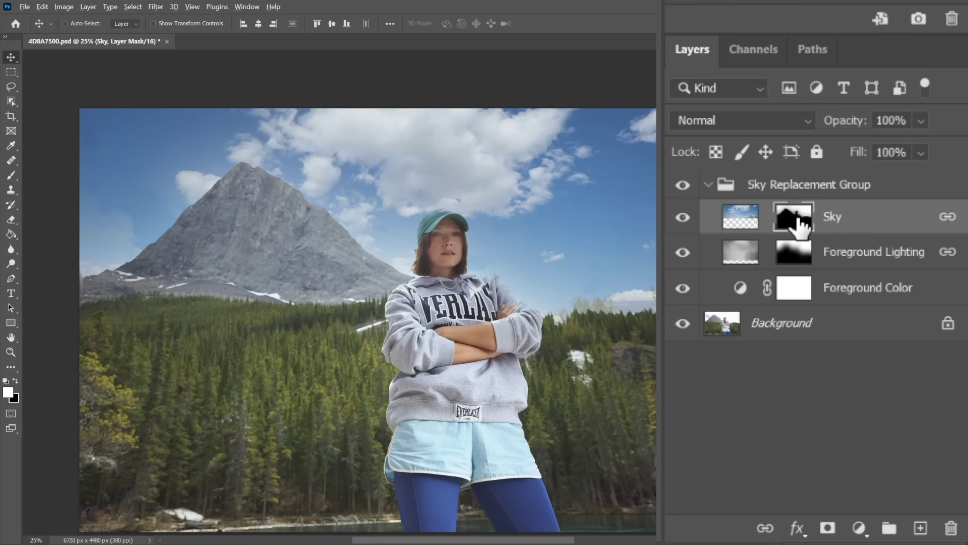
Inspect the Sky layer mask, then compare and leave the Foreground Lighting layer hidden
left_click(799, 222, "alt")
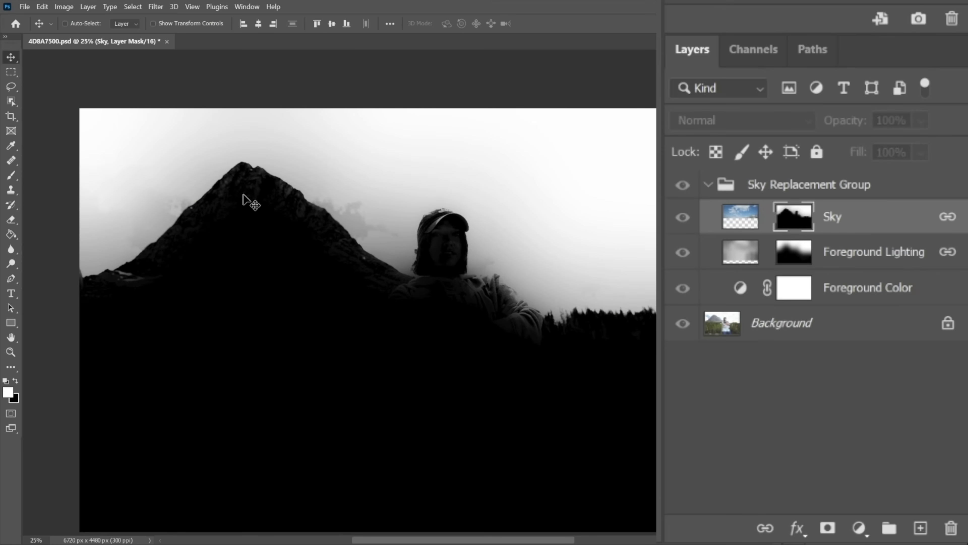
left_click(795, 225, "alt")
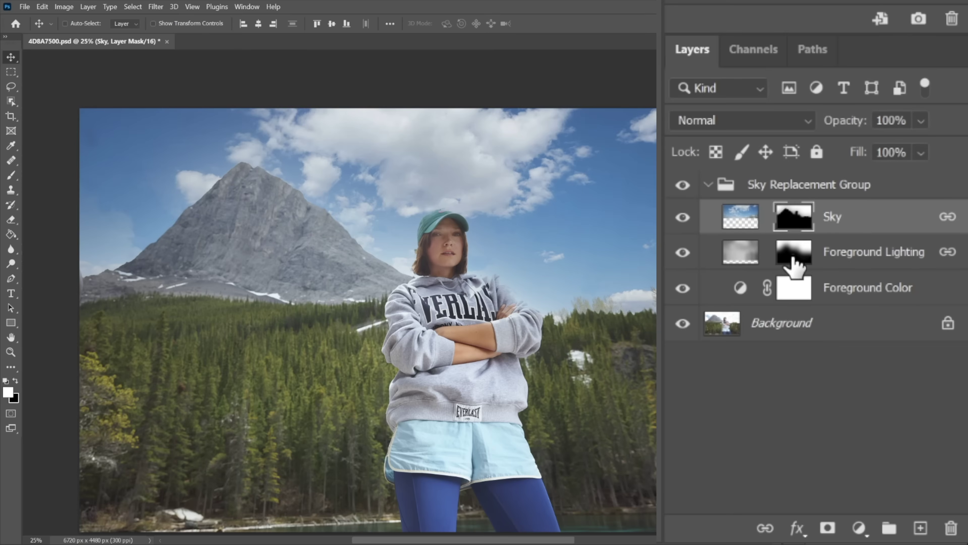
left_click(792, 260)
left_click(682, 252)
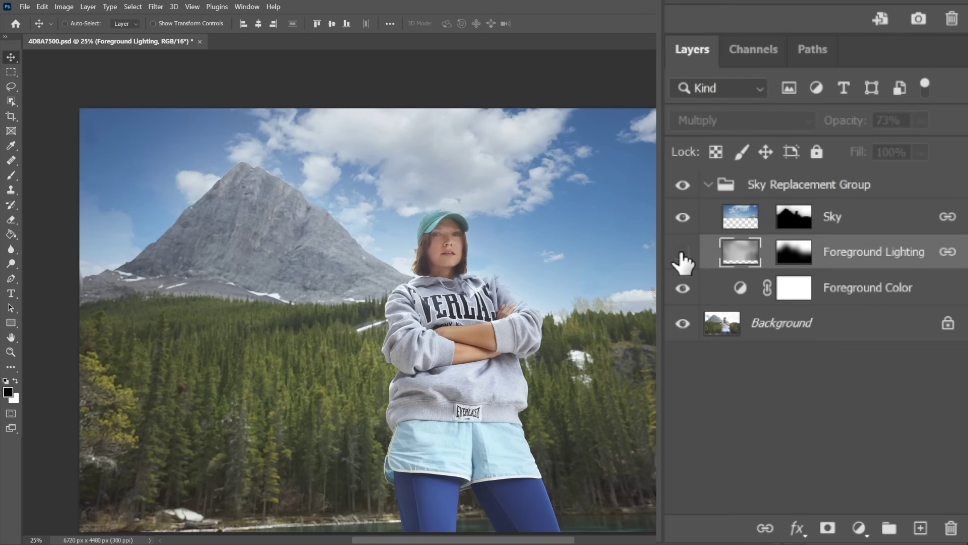
left_click(681, 253)
left_click(682, 254)
left_click(682, 256)
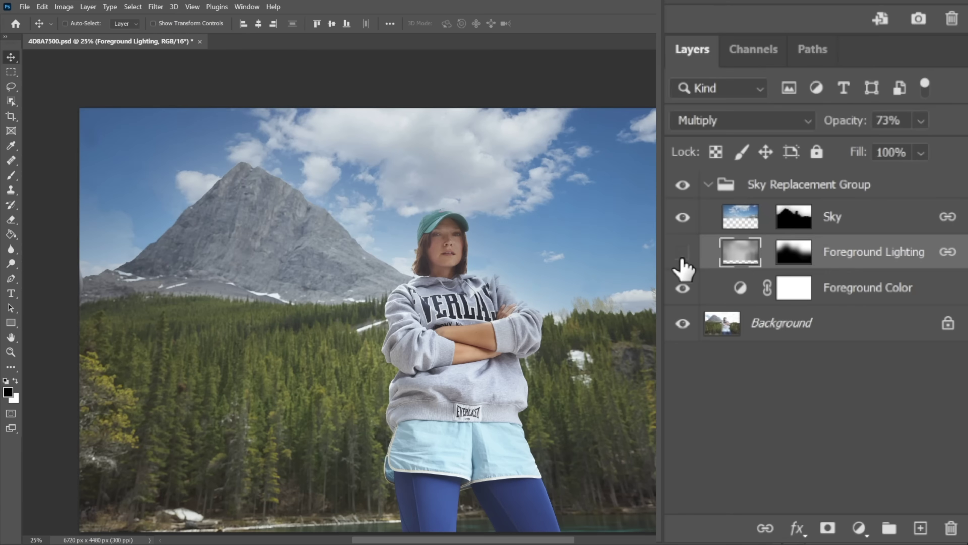
left_click(682, 256)
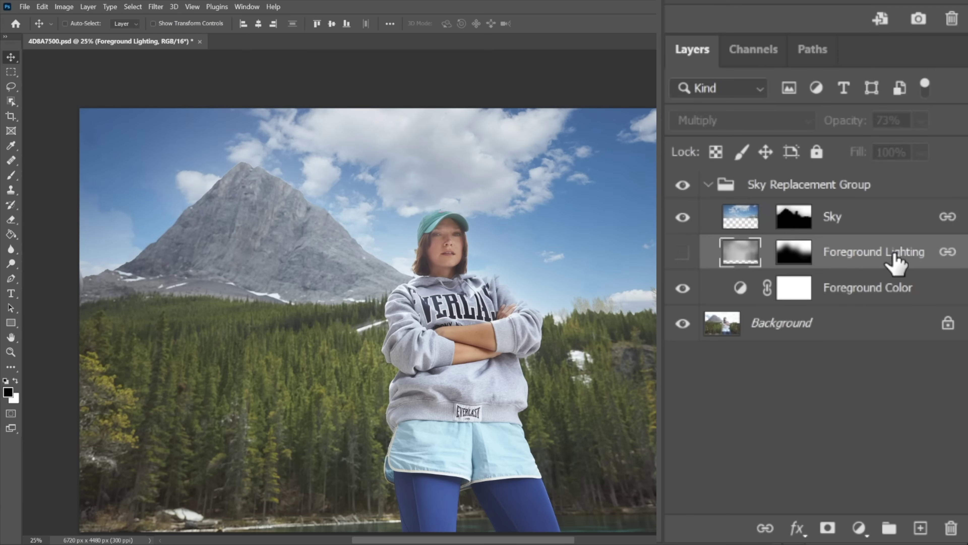
Hide the Foreground Color layer and select it together with Foreground Lighting
left_click(705, 288)
left_click(682, 288)
left_click(890, 259, "shift")
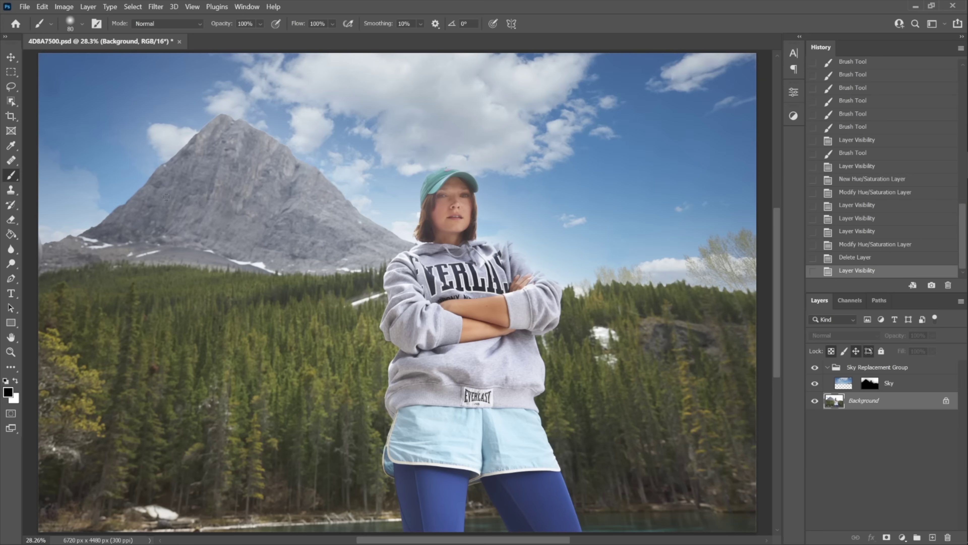
Turn off the Sky Replacement Group to reveal the original washed-out sky
left_click(815, 367)
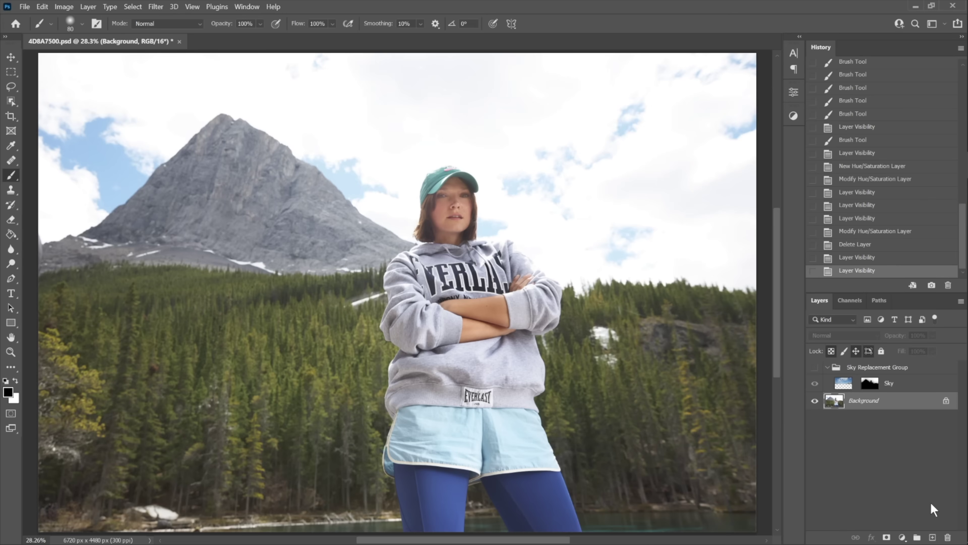
left_click(902, 537)
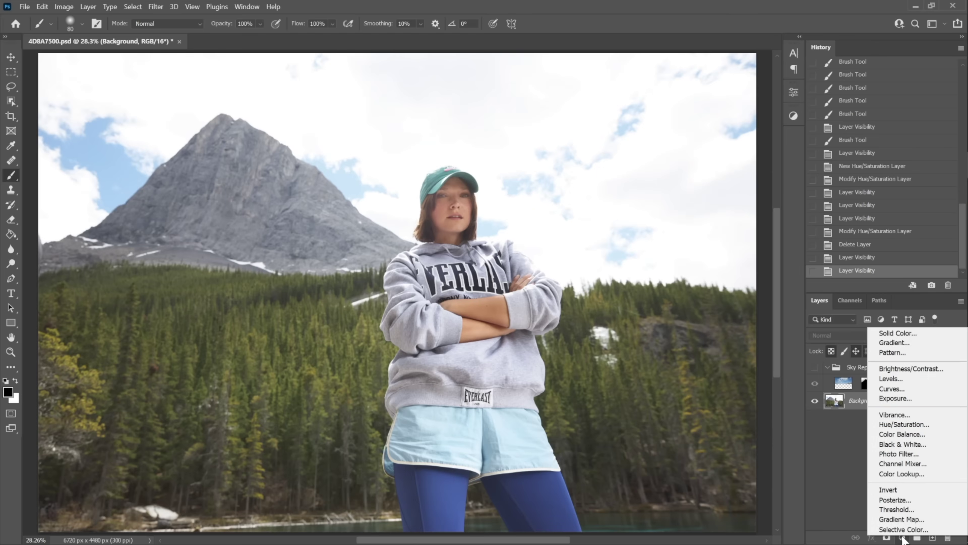
Add a Hue/Saturation layer on Blues: range 169°–199°, Saturation -100, Lightness +73
left_click(906, 423)
left_click(692, 139)
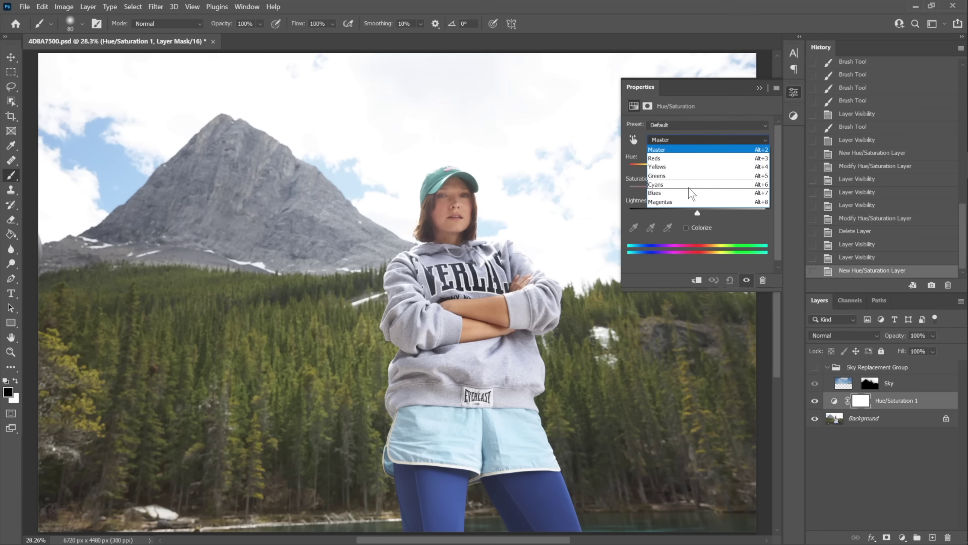
left_click(688, 193)
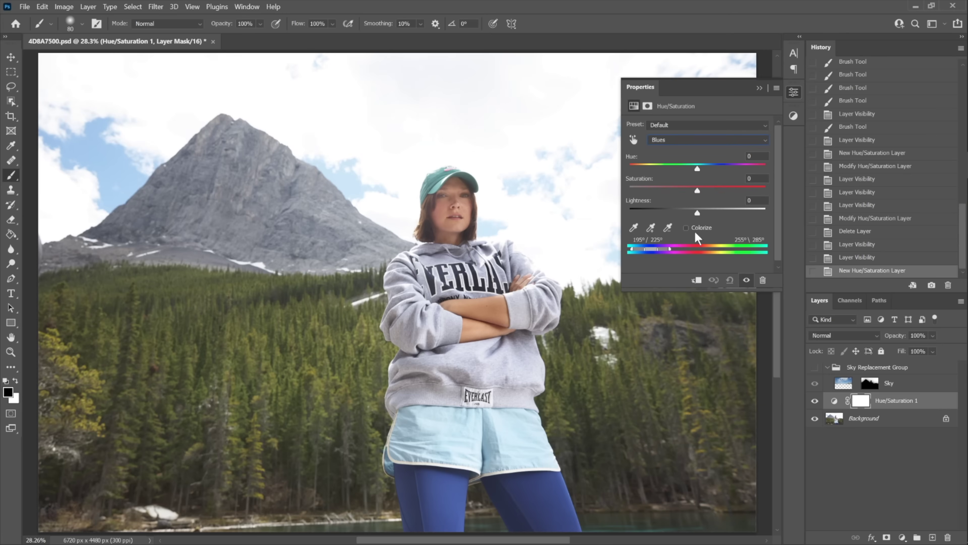
mouse_move(631, 252)
left_mouse_down()
mouse_move(638, 247)
mouse_move(621, 247)
left_mouse_up()
left_click_drag(696, 191, 629, 189)
left_click_drag(712, 212, 765, 212)
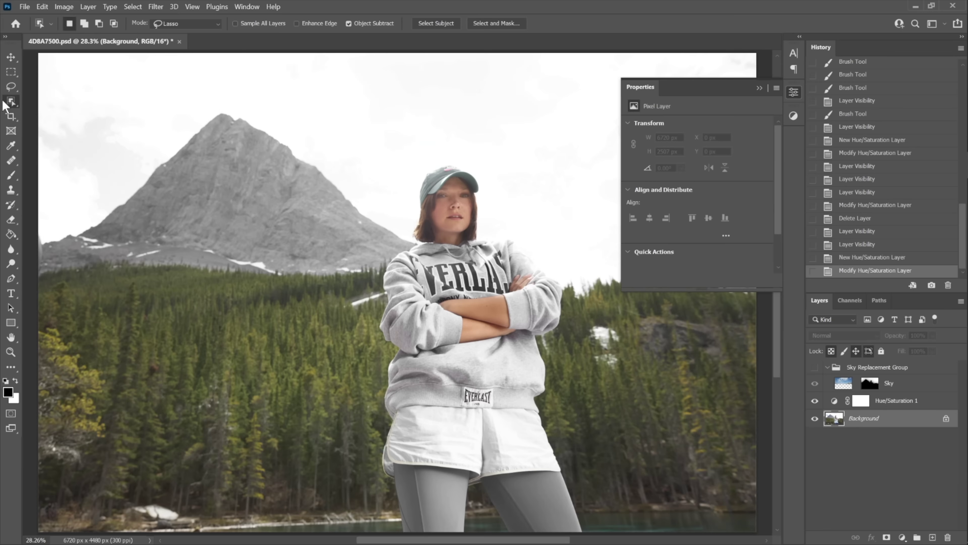
Outline the sky along the mountain ridge using the Object Selection Tool in Lasso mode
left_click(198, 26)
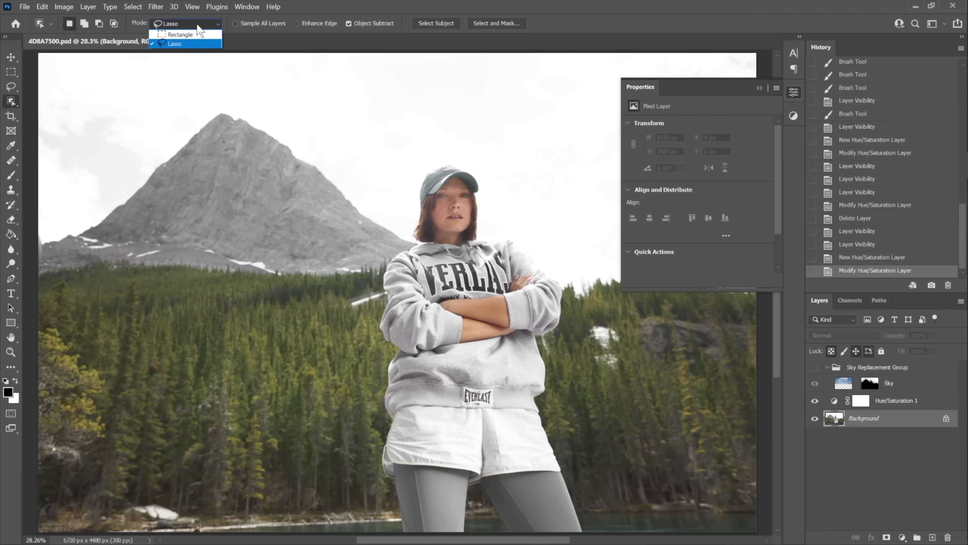
left_click(185, 44)
key("ctrl+minus")
key("ctrl+minus")
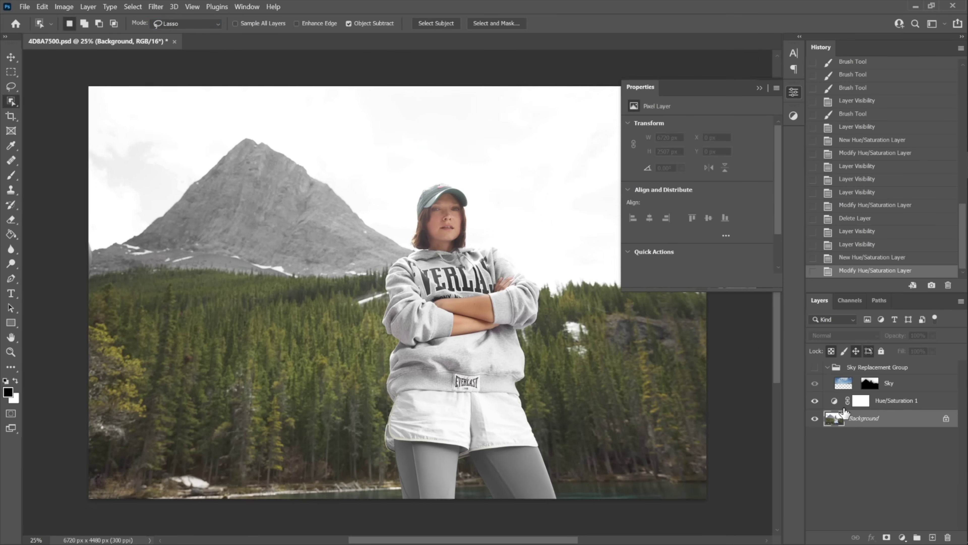
left_click(810, 85)
mouse_move(236, 133)
left_mouse_down()
mouse_move(163, 211)
mouse_move(180, 269)
mouse_move(222, 266)
mouse_move(292, 209)
left_mouse_up()
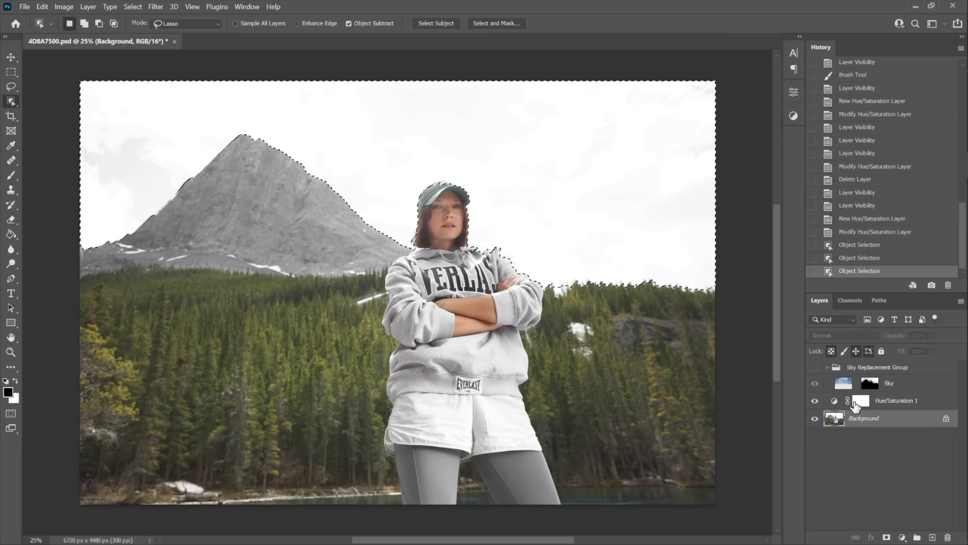
left_click(896, 400)
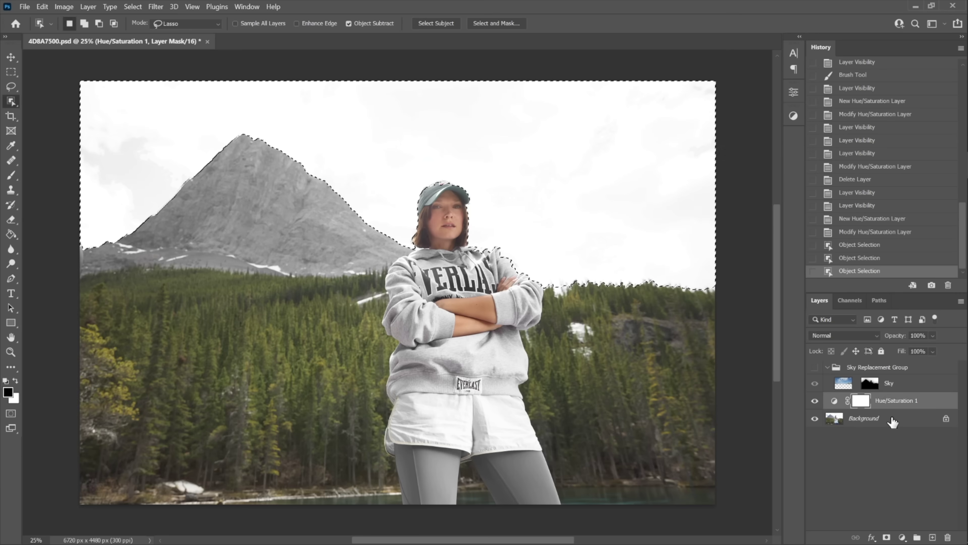
Invert the Hue/Saturation 1 mask, deselect, and invert again so only the sky is whitened
key("ctrl+i")
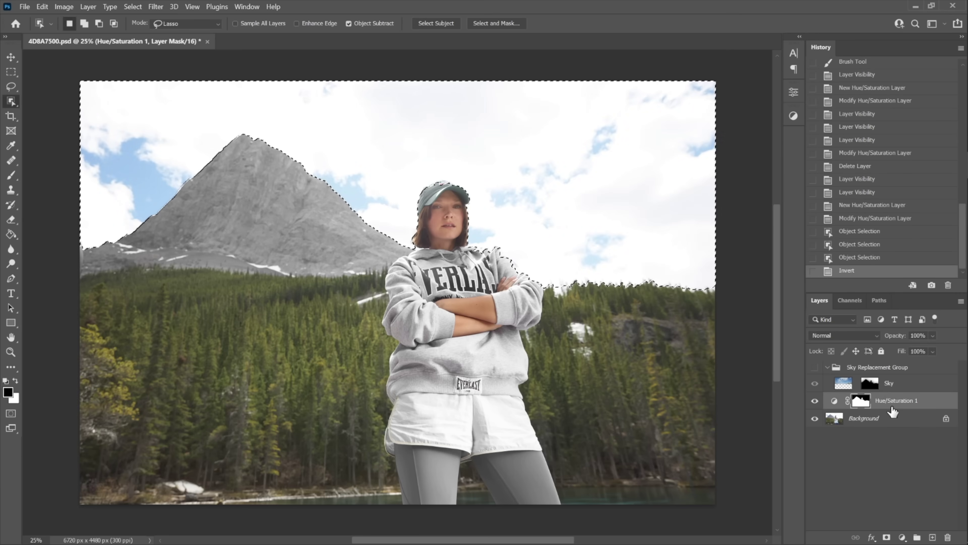
key("ctrl+d")
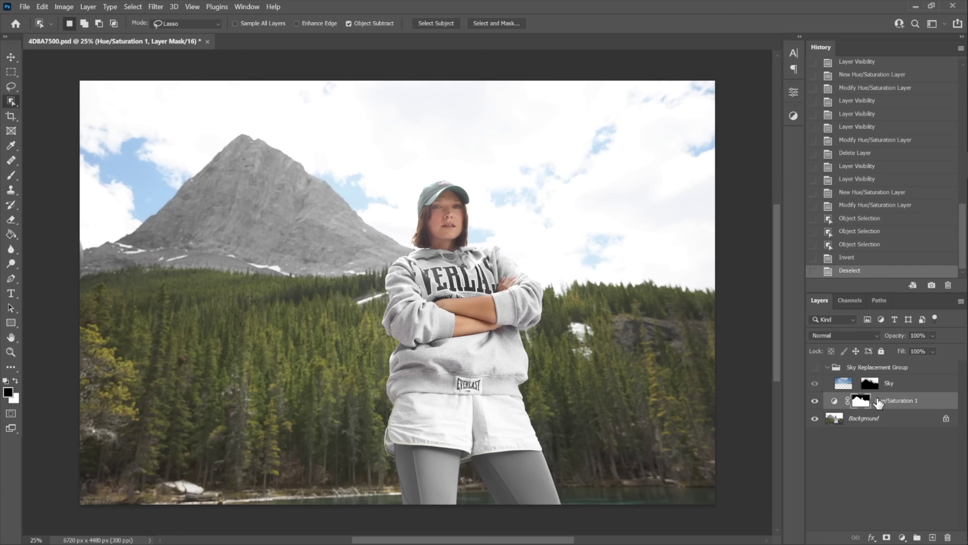
key("ctrl+i")
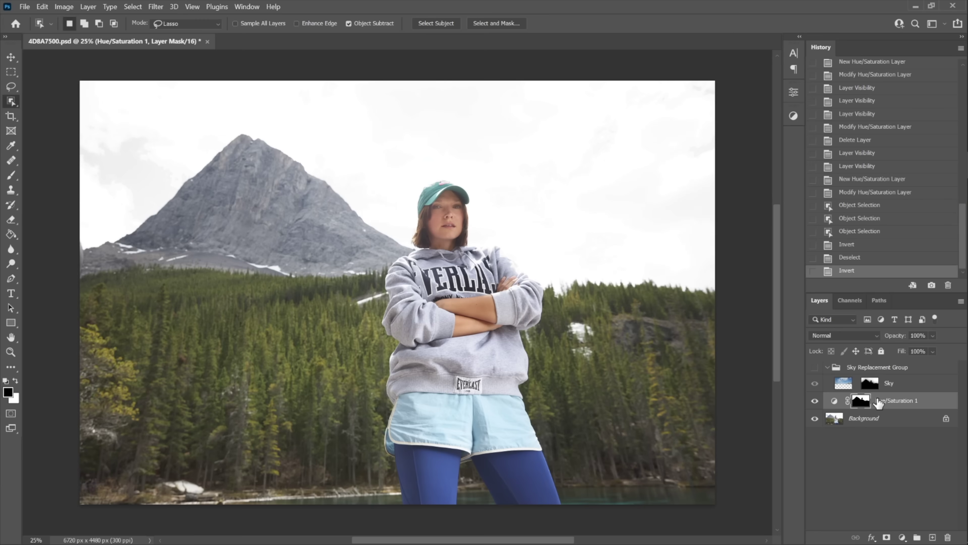
Make the Sky Replacement Group visible and zoom to 50% to inspect the sky and trees
left_click(814, 367)
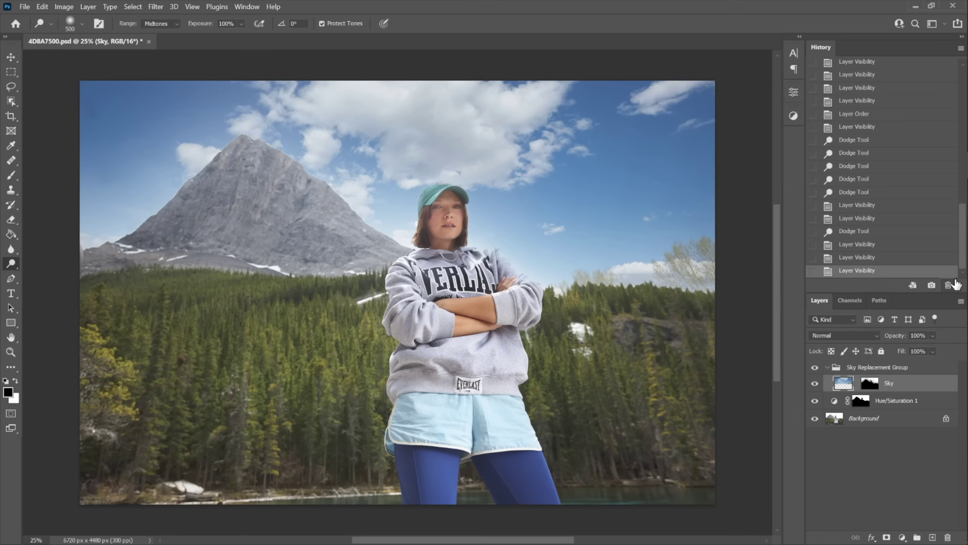
key("ctrl+plus")
key("ctrl+plus")
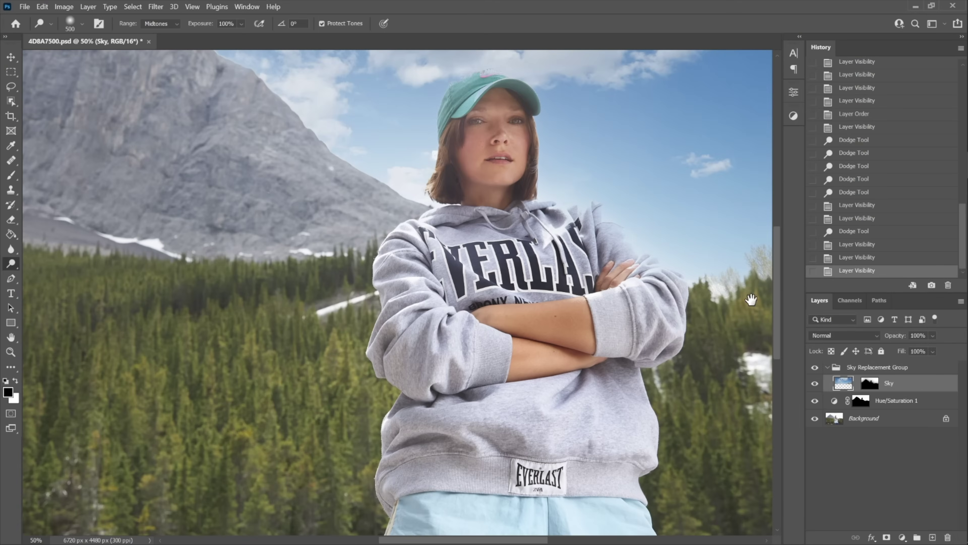
left_click_drag(653, 281, 162, 296)
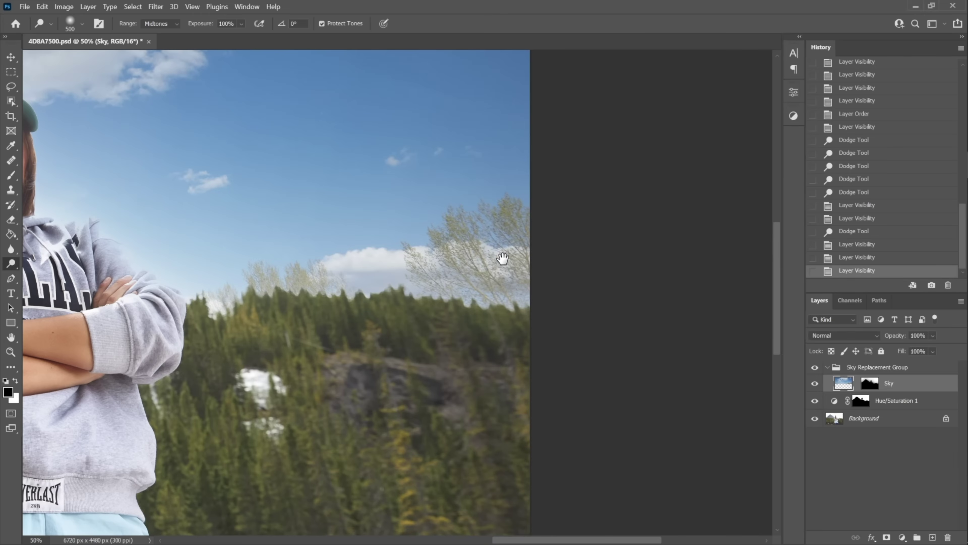
Scale the replacement Sky layer up to about 118% and shift it to the left
key("ctrl+minus")
key("ctrl+minus")
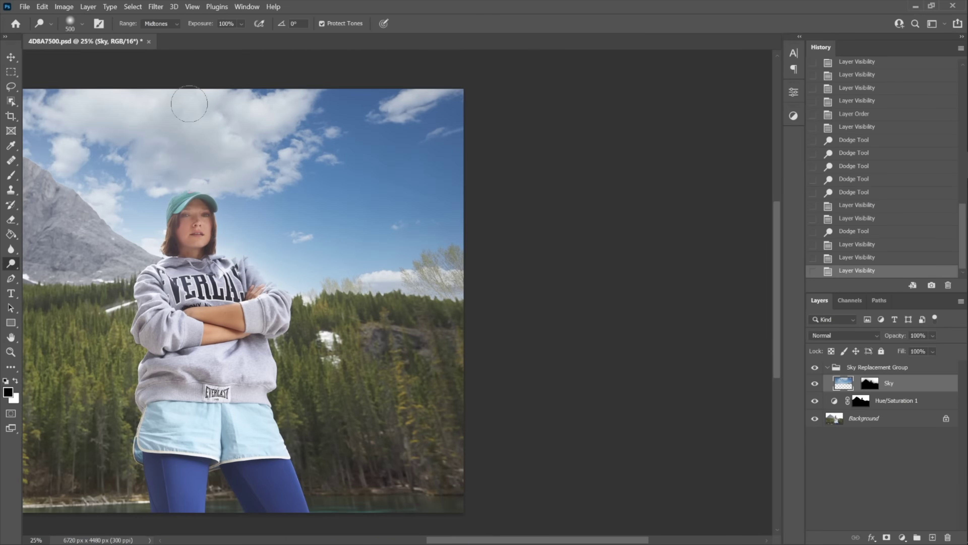
left_click_drag(110, 143, 415, 155)
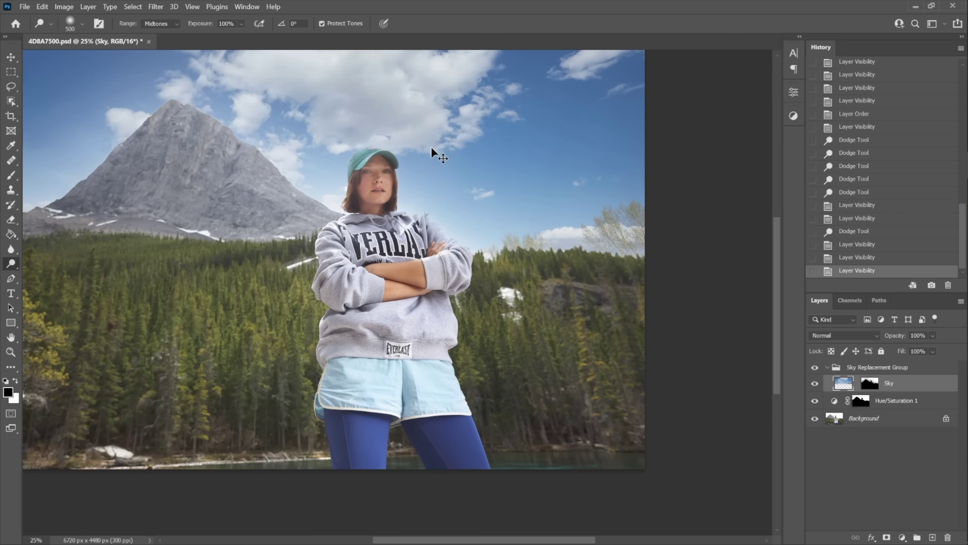
key("ctrl+t")
left_click_drag(644, 282, 720, 333)
left_click_drag(549, 206, 464, 203)
left_click_drag(631, 324, 665, 351)
left_click_drag(560, 211, 579, 209)
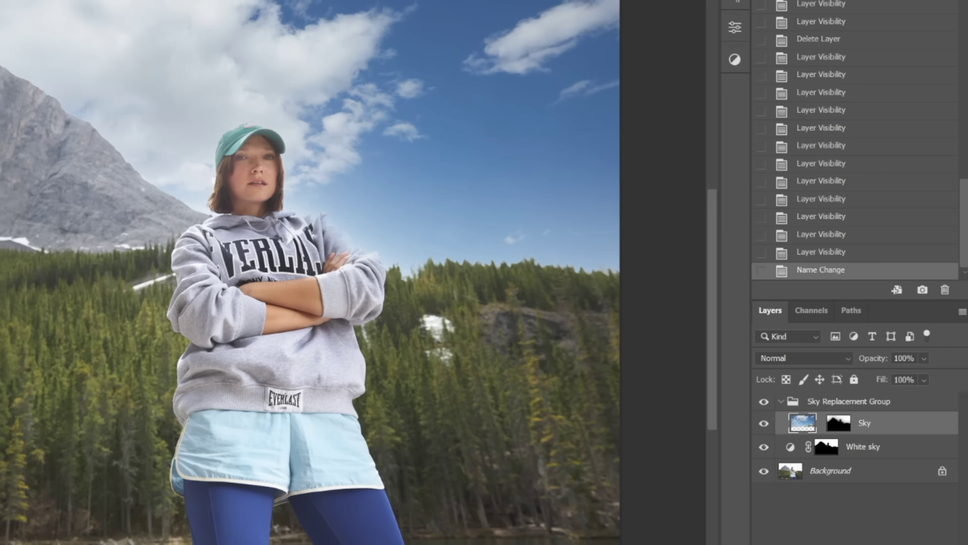
left_click(852, 541)
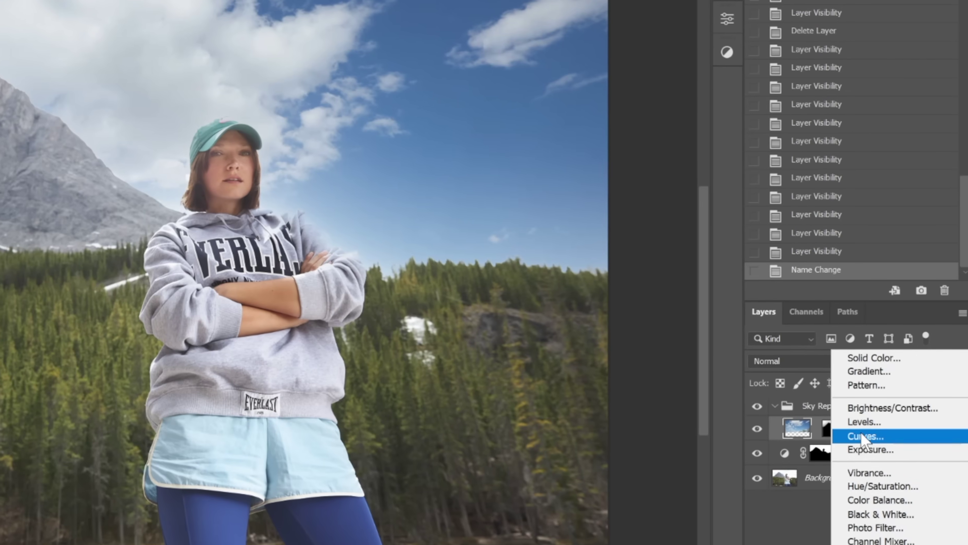
Add a Curves layer with a raised midpoint, clip it to the Sky layer, and view the Sky mask
left_click(863, 437)
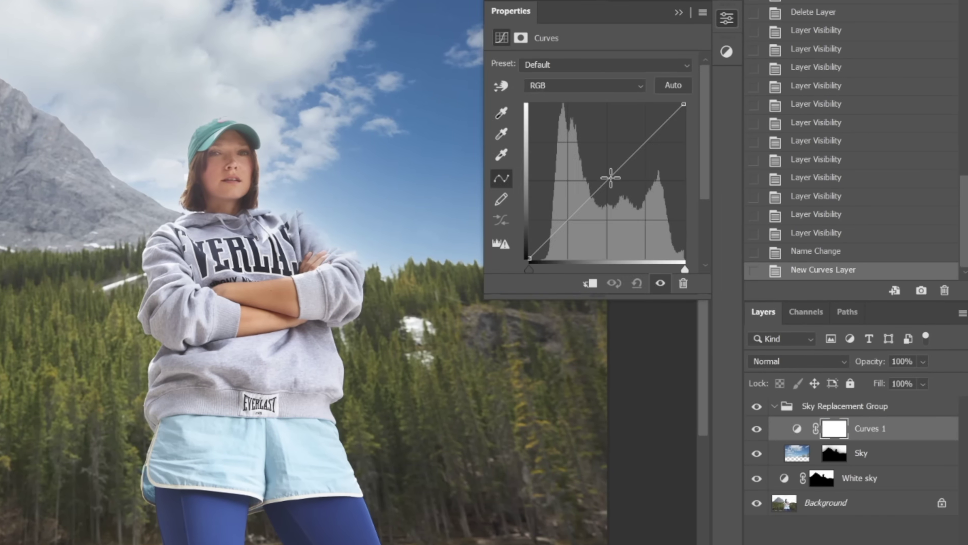
left_click_drag(614, 173, 596, 163)
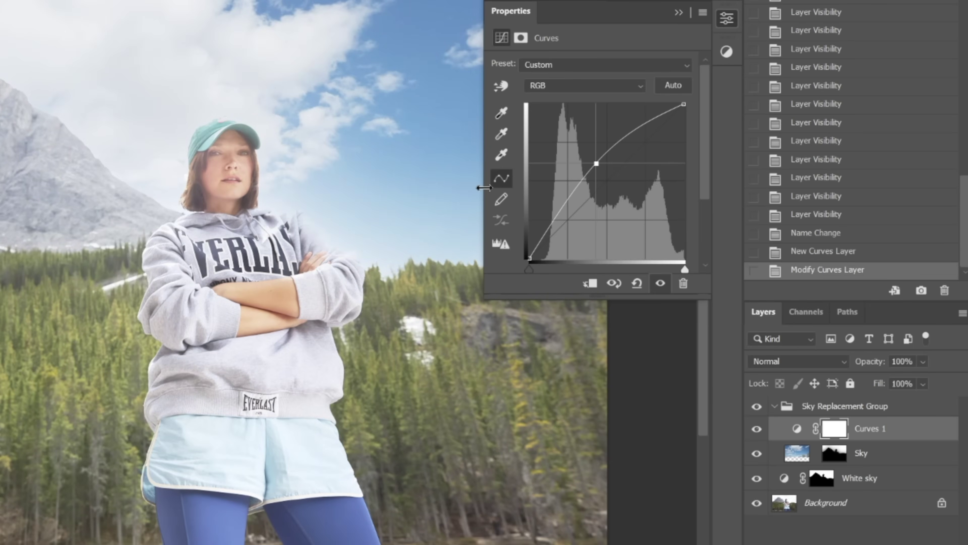
right_click(906, 429)
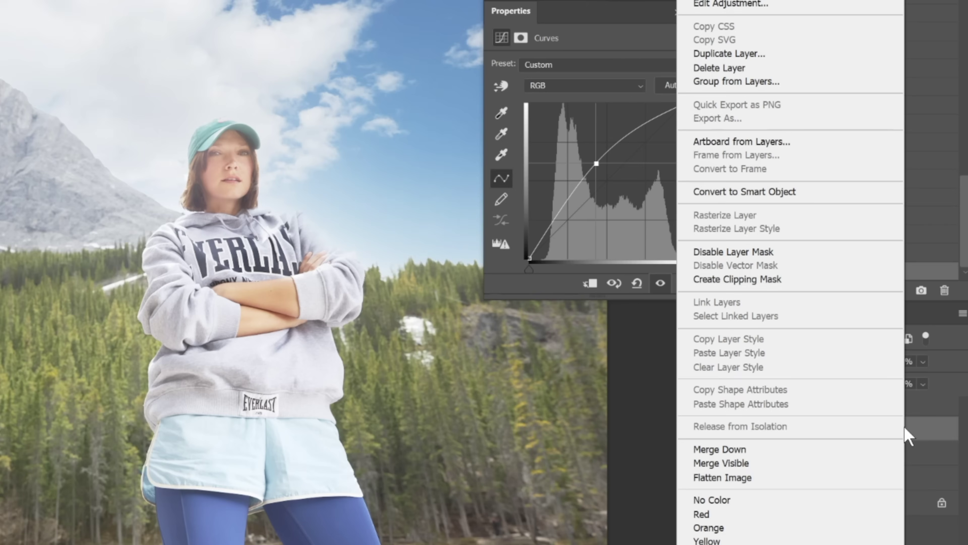
left_click(778, 280)
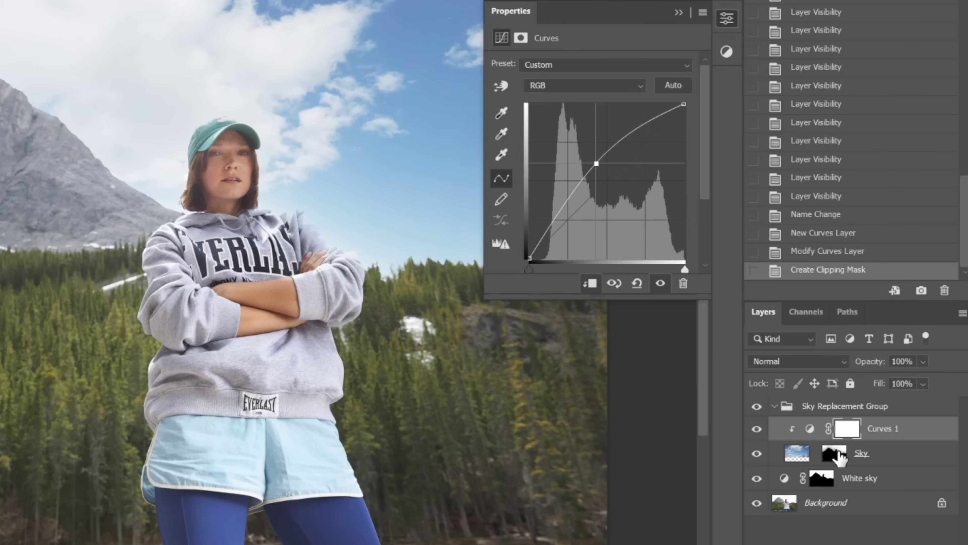
left_click(835, 453, "alt")
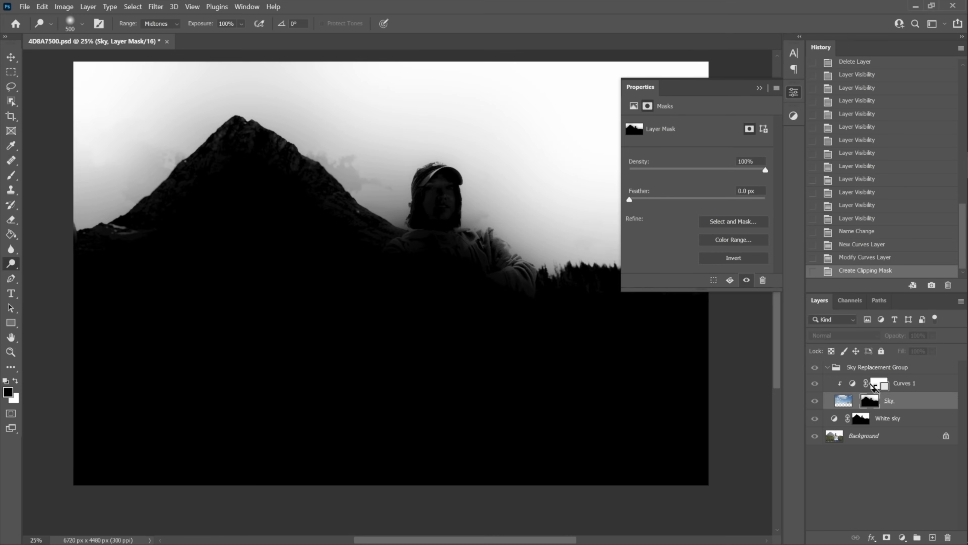
left_click(879, 385, "alt")
left_click(880, 387, "alt")
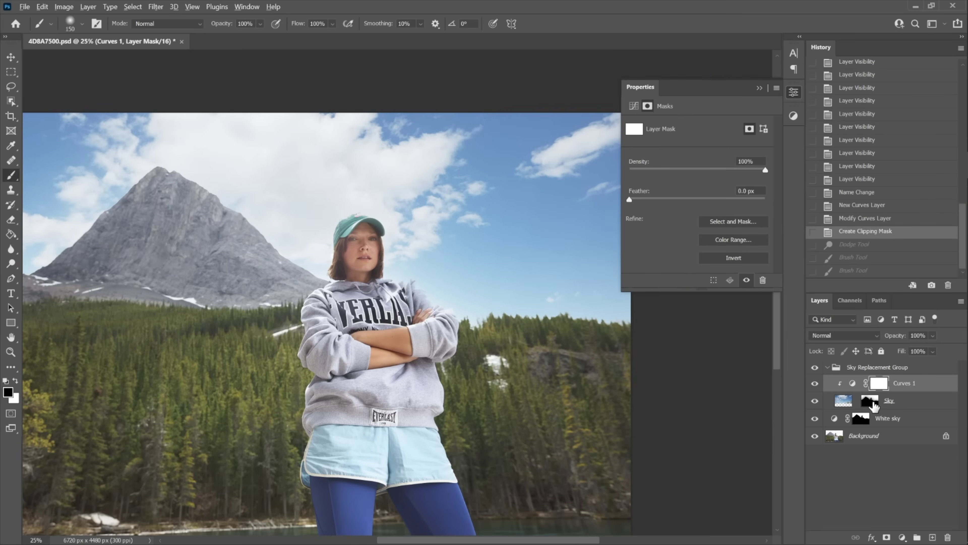
left_click(870, 401, "alt")
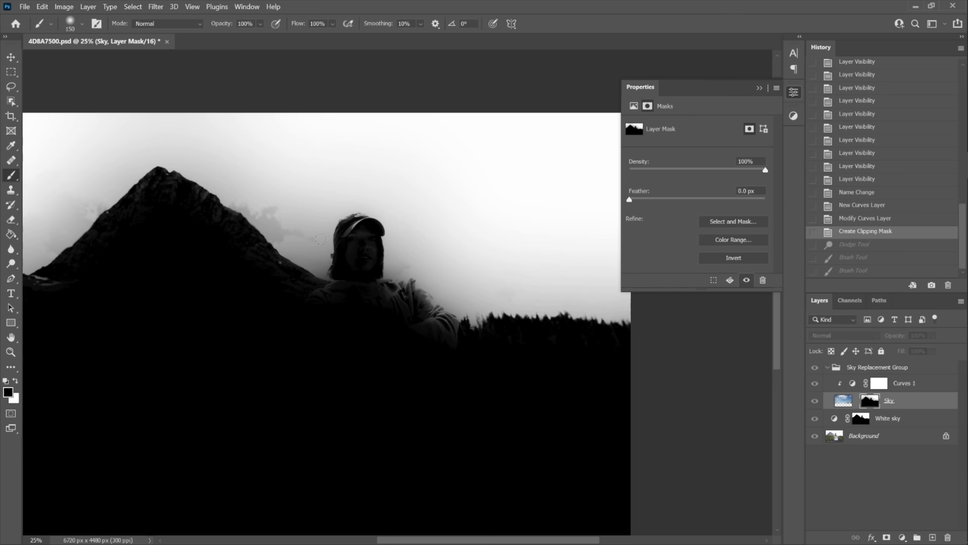
scroll(387, 284, "up", 2)
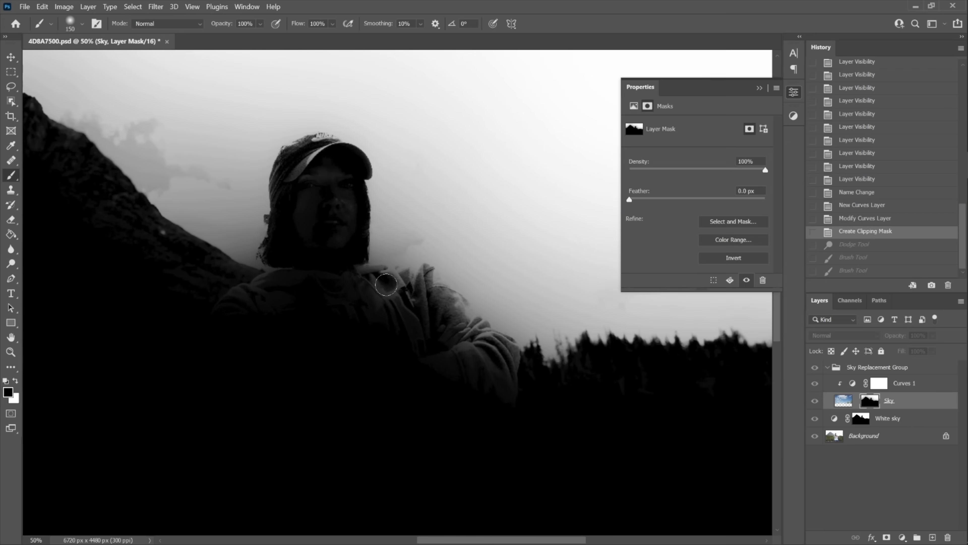
mouse_move(384, 302)
left_mouse_down()
mouse_move(515, 374)
mouse_move(424, 268)
mouse_move(340, 274)
left_mouse_up()
key("bracketleft")
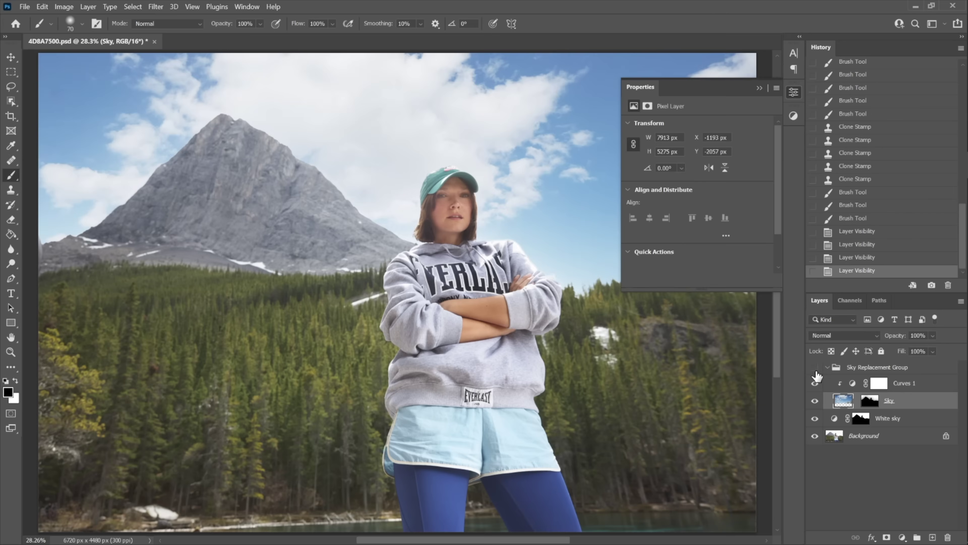
left_click(814, 367)
left_click(814, 367)
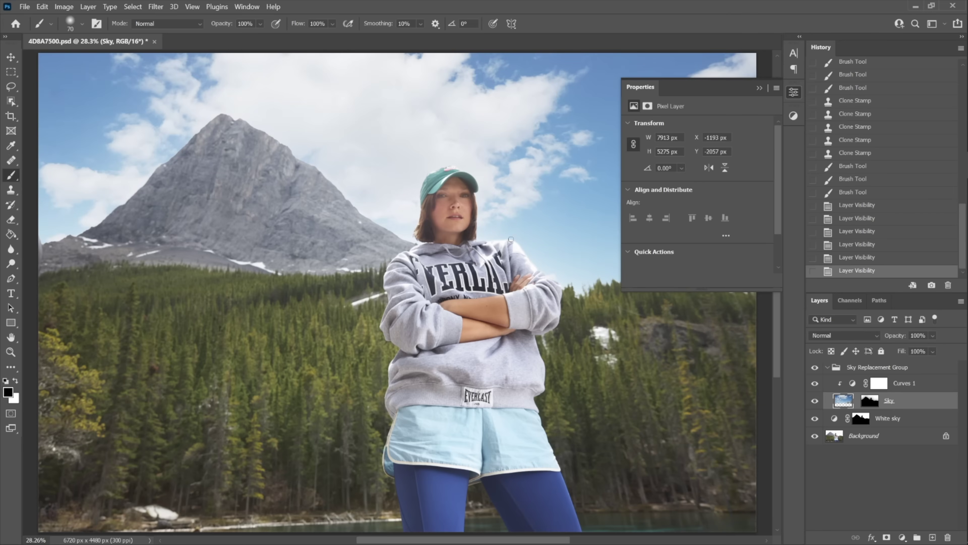
left_click(853, 384)
Steepen the Curves 1 point to brighten the sky and add a mask to the Sky Replacement Group
mouse_move(706, 196)
left_mouse_down()
mouse_move(688, 182)
mouse_move(693, 194)
left_mouse_up()
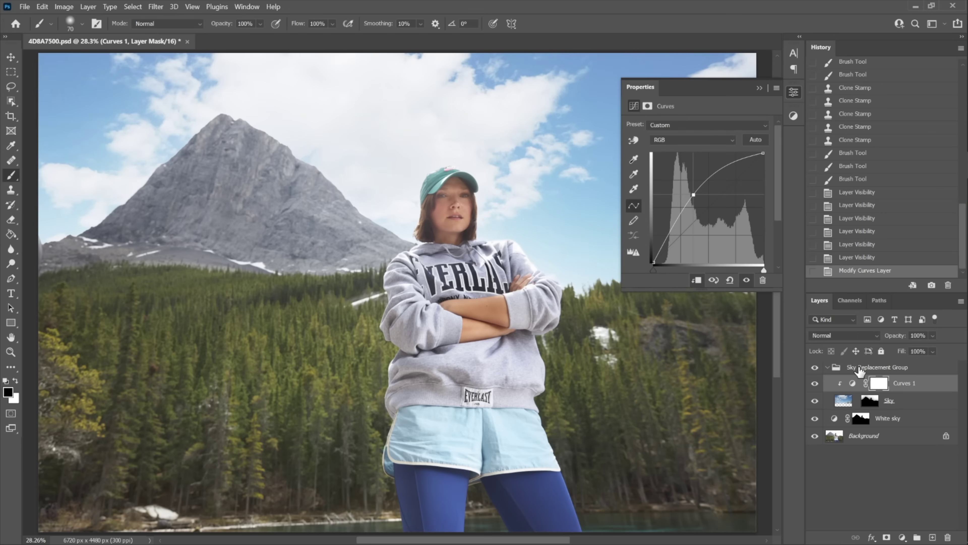
left_click(872, 367)
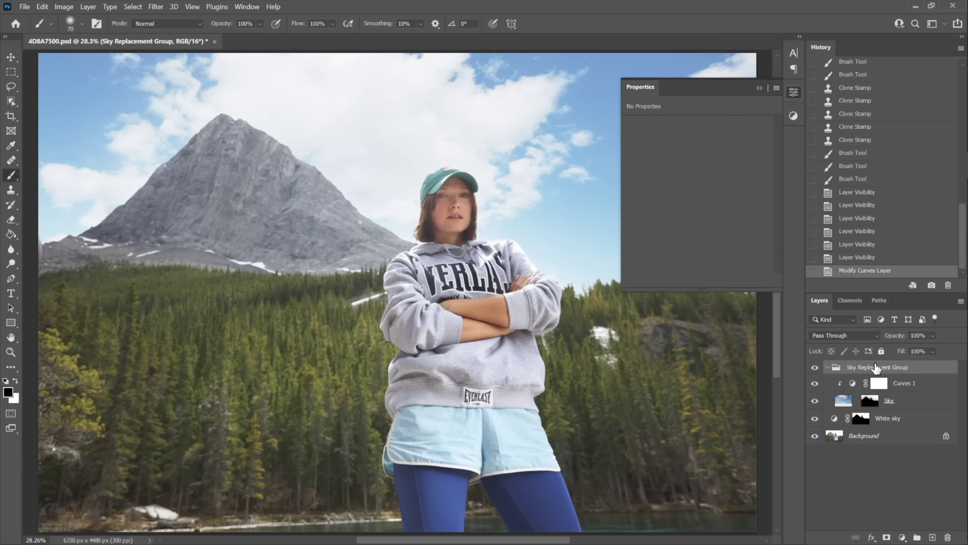
left_click(887, 537)
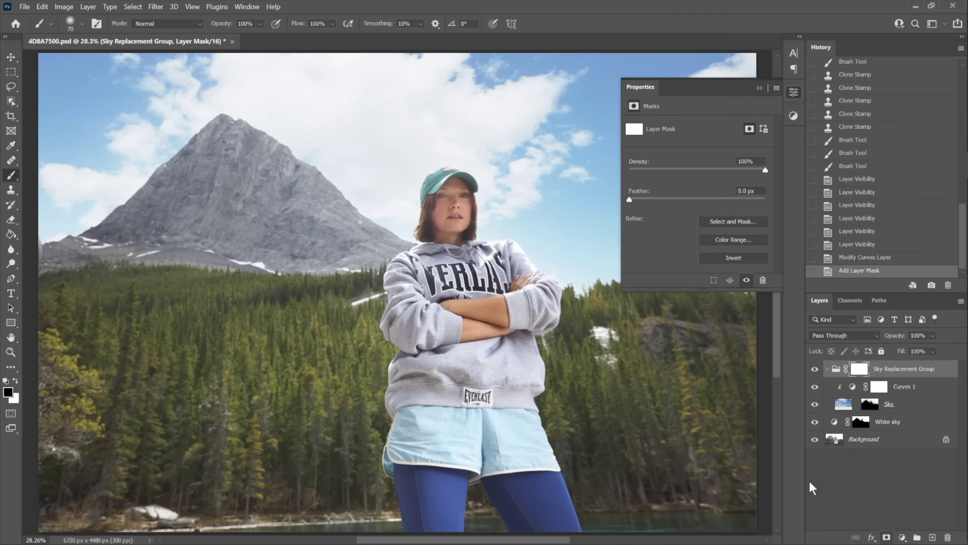
Set up a soft 190 px brush at 21% opacity
right_click(381, 228)
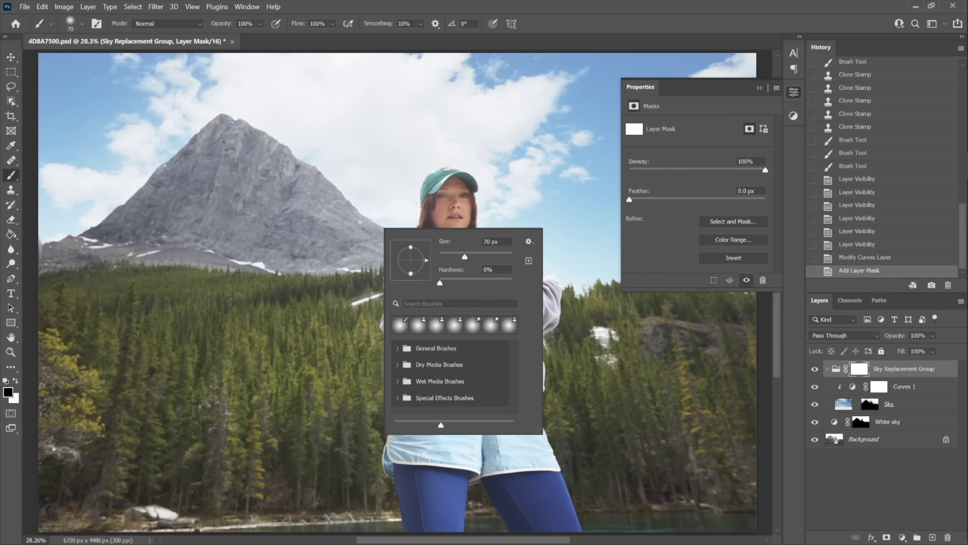
left_click_drag(494, 257, 522, 258)
key("3")
left_click(557, 287)
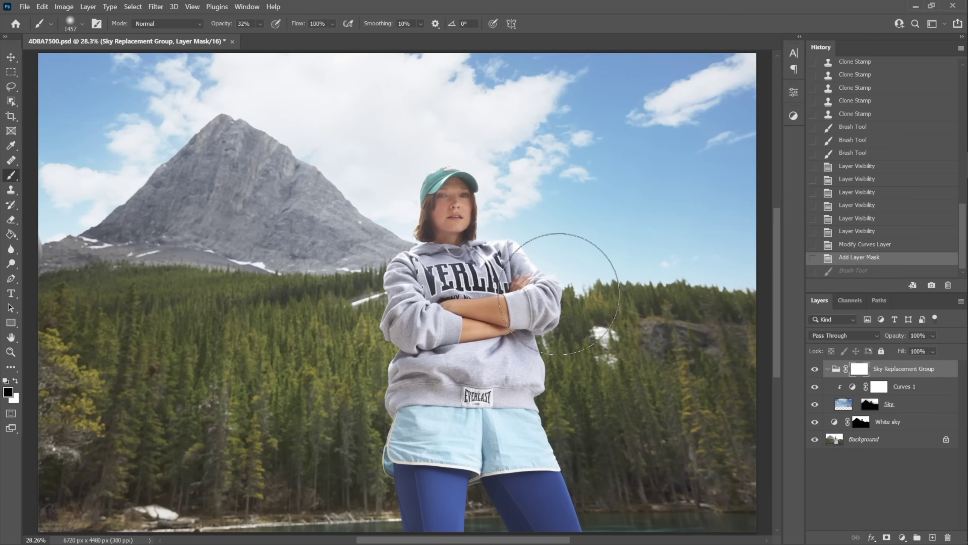
key("2")
key("1")
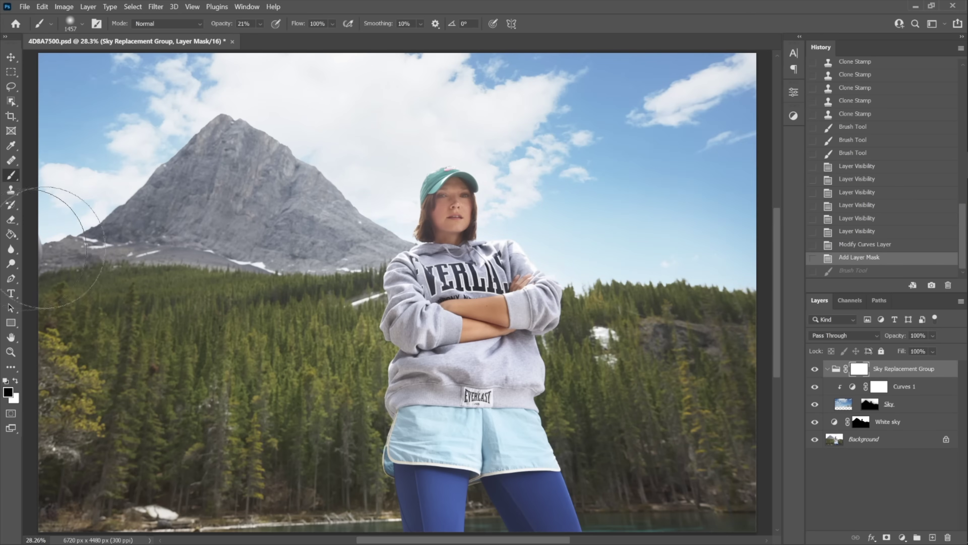
Paint the group mask to fade the sky effect near the left mountain and the trees
left_click_drag(69, 221, 45, 252)
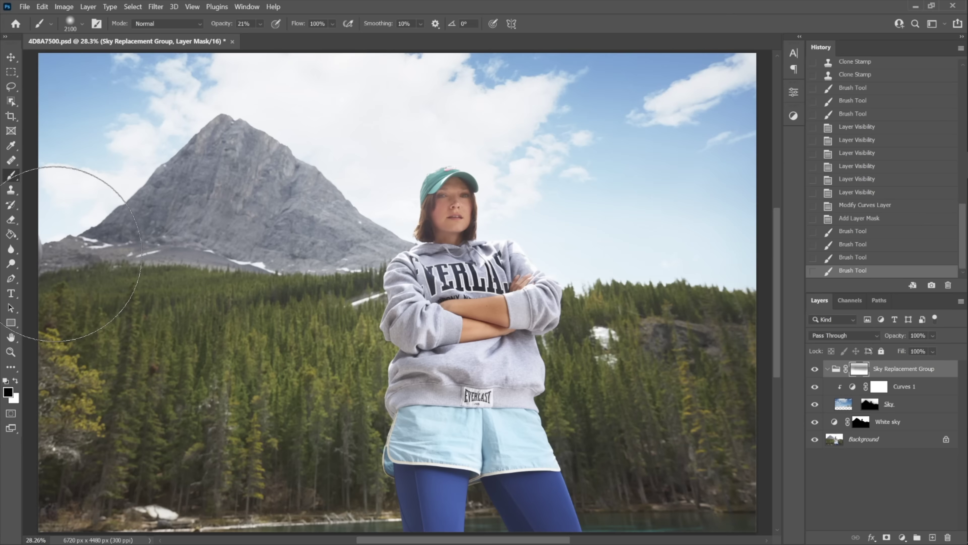
left_click(708, 321)
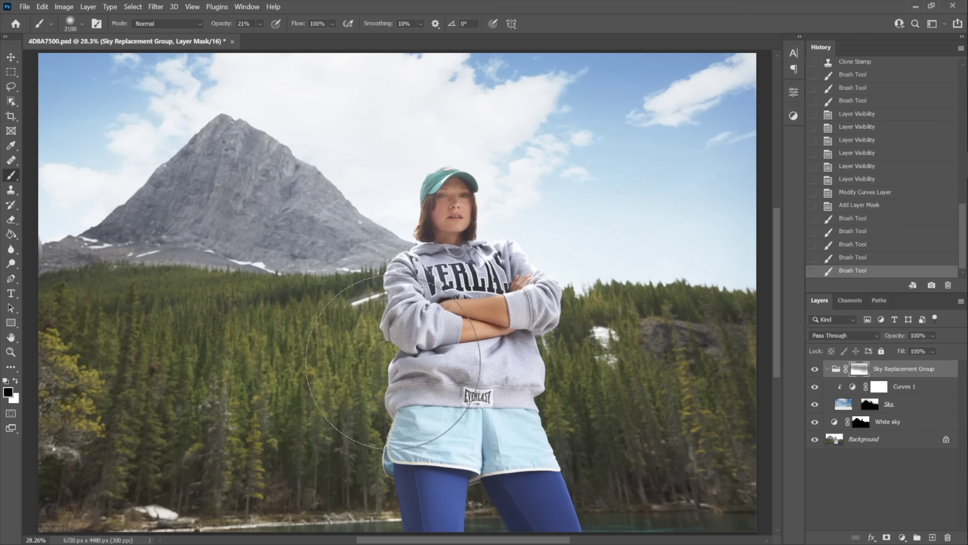
left_click(129, 228)
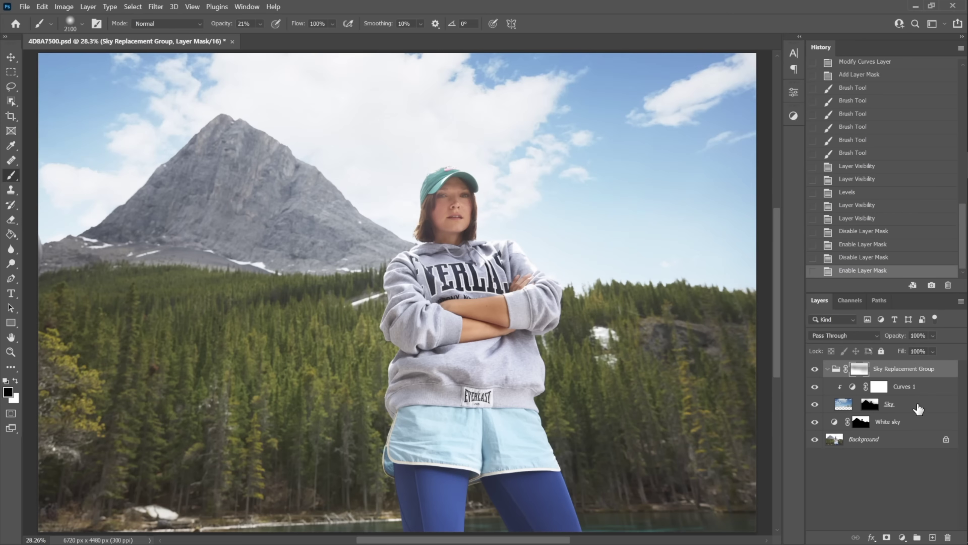
left_click(916, 409)
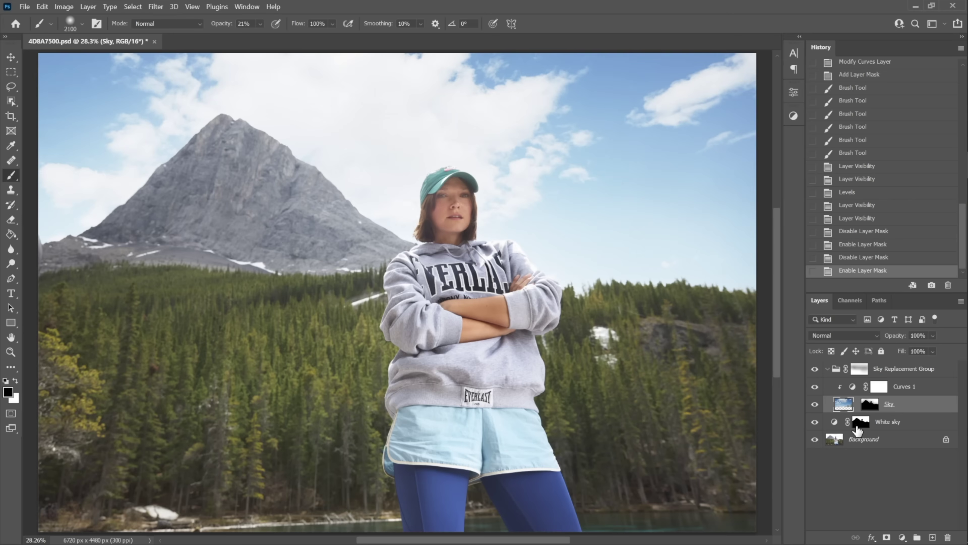
left_click(902, 537)
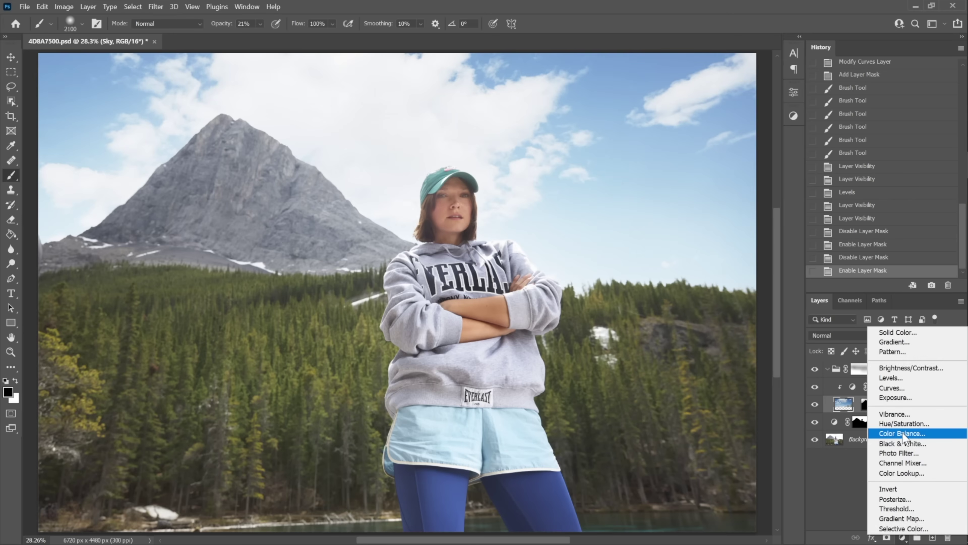
Add a Hue/Saturation adjustment to the Sky layer and limit it to the Blues range
left_click(905, 423)
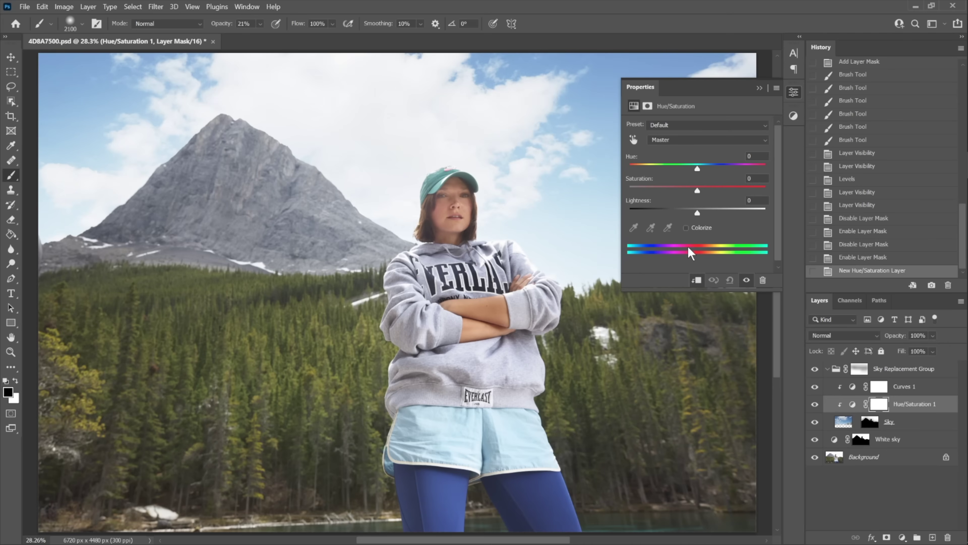
left_click(692, 141)
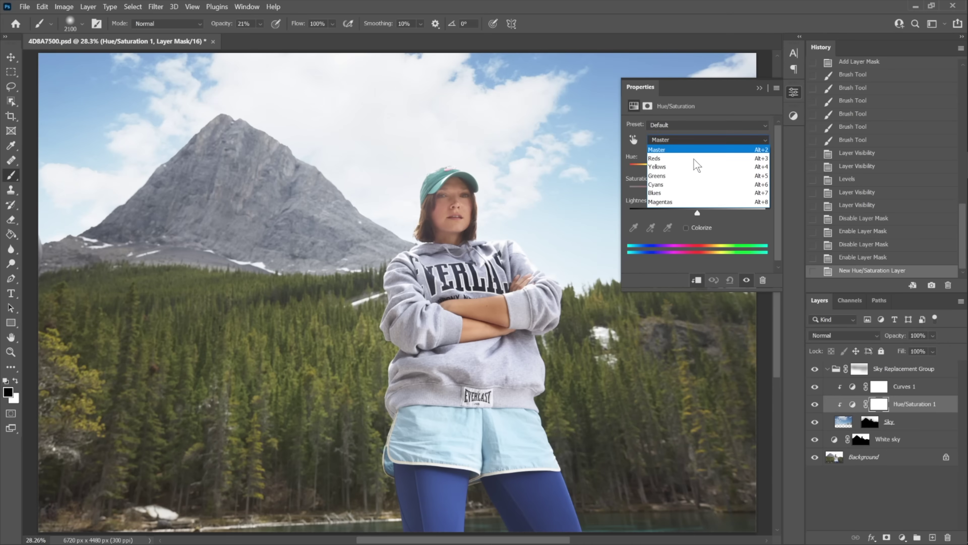
left_click(691, 192)
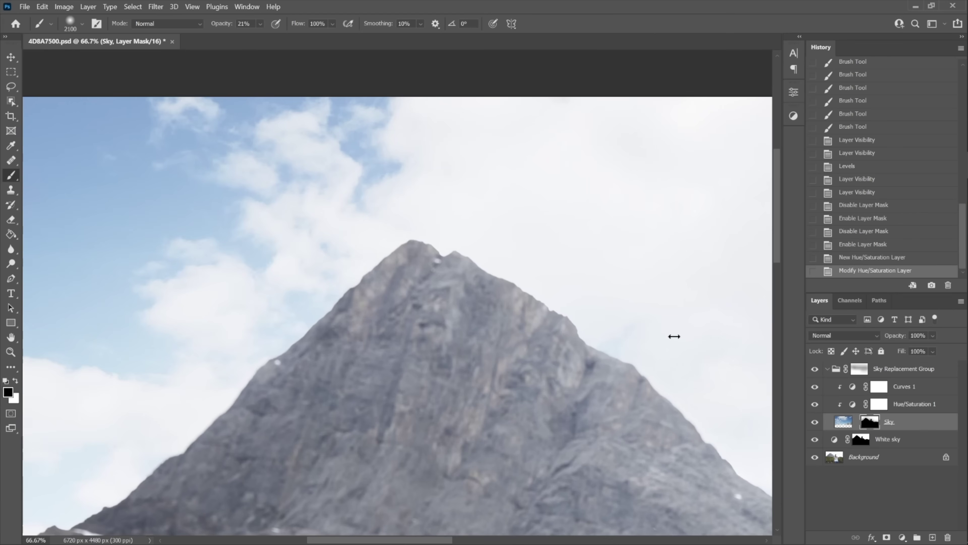
Feather the Sky layer mask by 6.5 px and check the ridge edge at 100% zoom
mouse_move(538, 309)
left_mouse_down()
mouse_move(433, 121)
mouse_move(585, 263)
left_mouse_up()
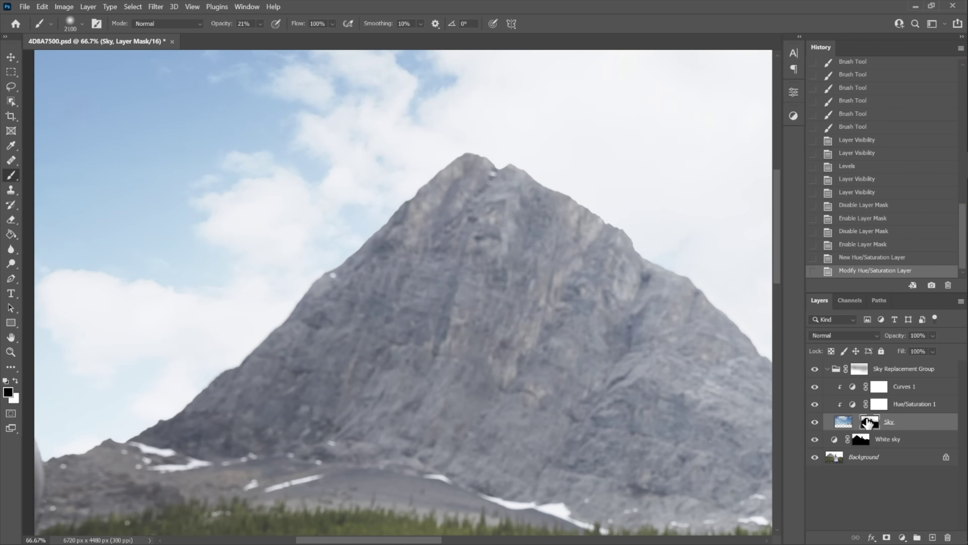
double_click(869, 422)
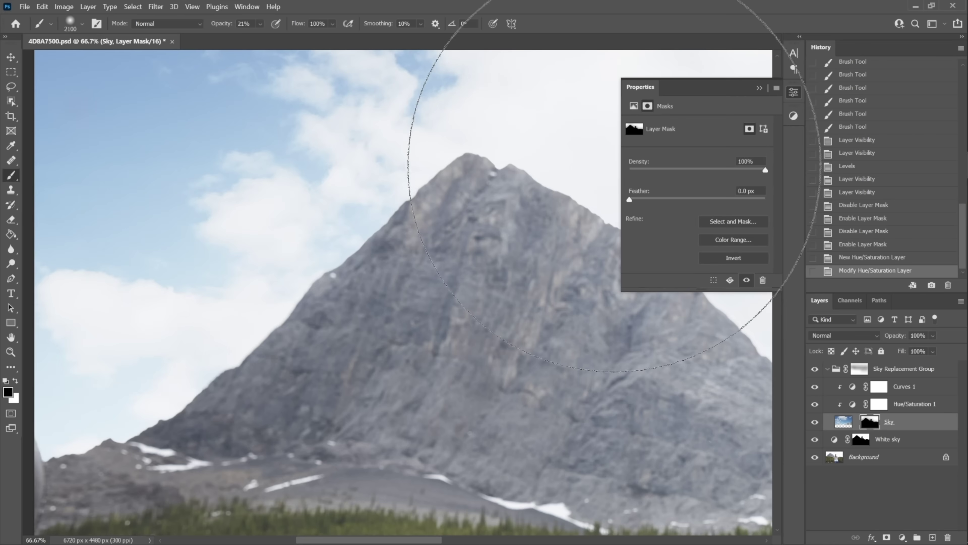
left_click_drag(646, 200, 677, 198)
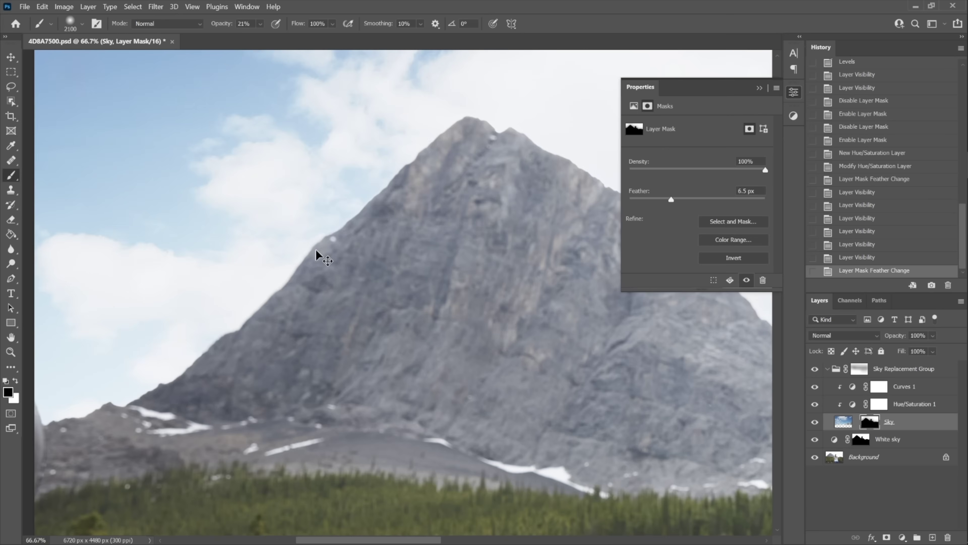
key("ctrl+plus")
left_click_drag(294, 169, 602, 418)
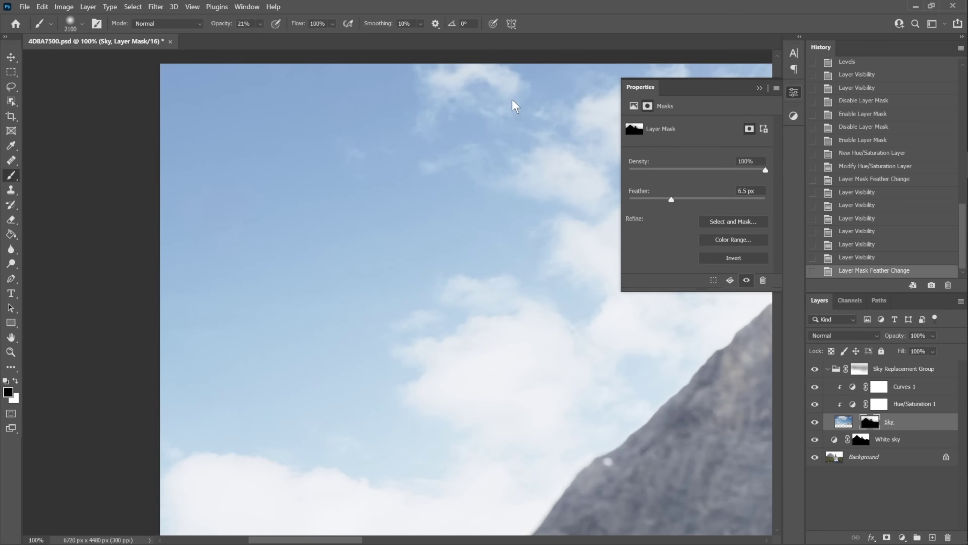
left_click_drag(539, 198, 381, 57)
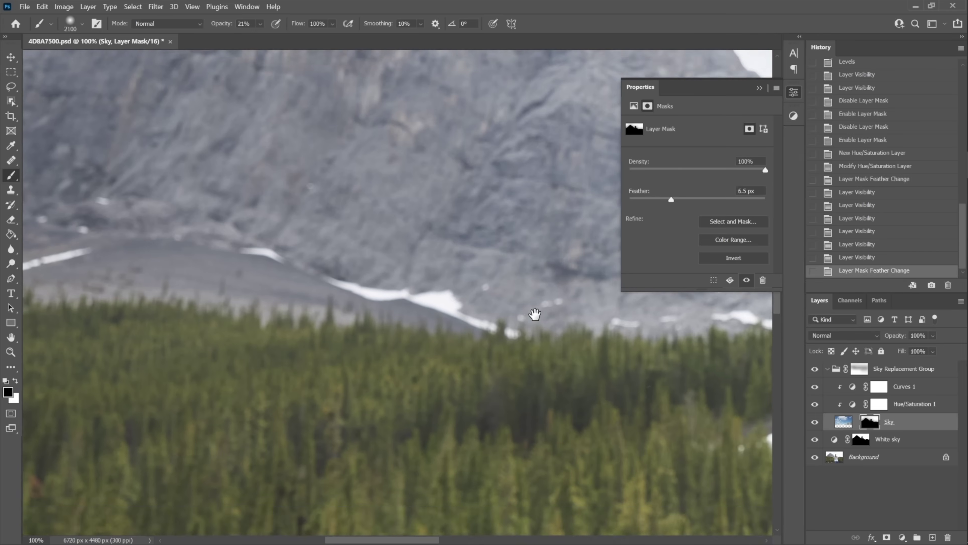
left_click_drag(535, 317, 437, 246)
left_click(844, 422)
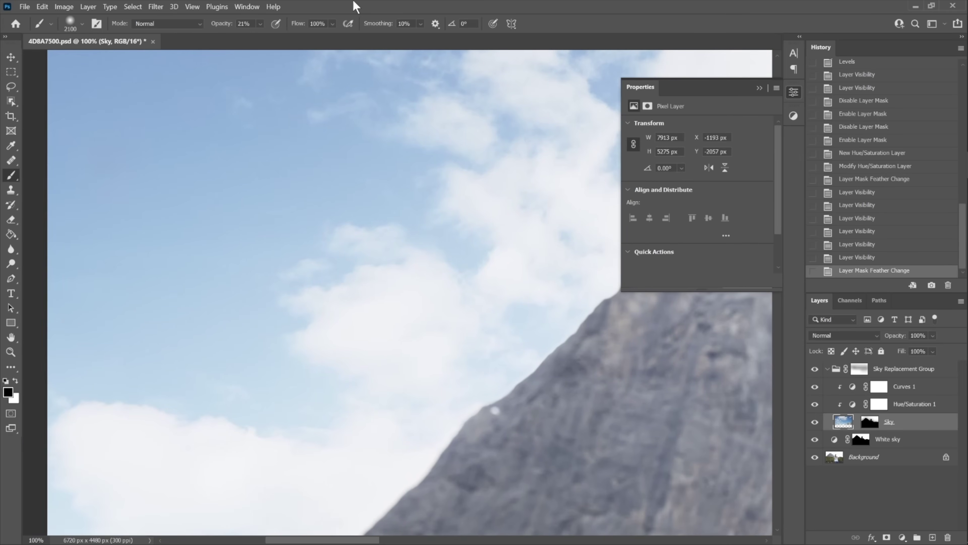
Start a Field Blur on the Sky layer and set the blur amount to 11 px
left_click(157, 7)
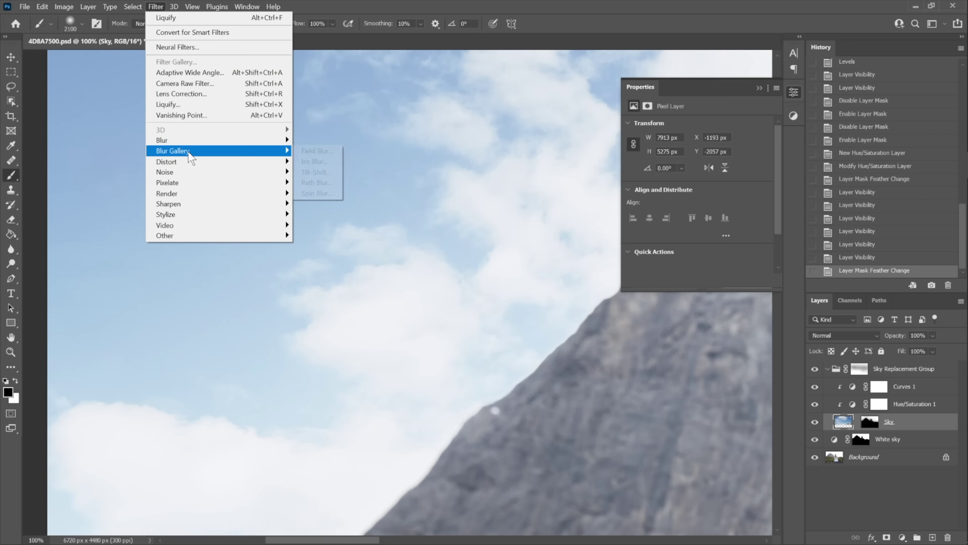
left_click(310, 149)
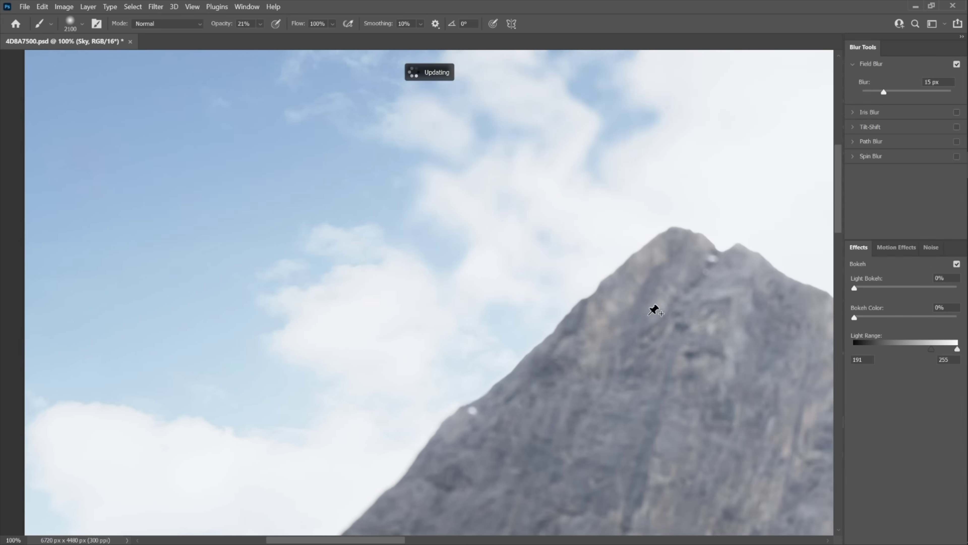
scroll(644, 303, "down", 2)
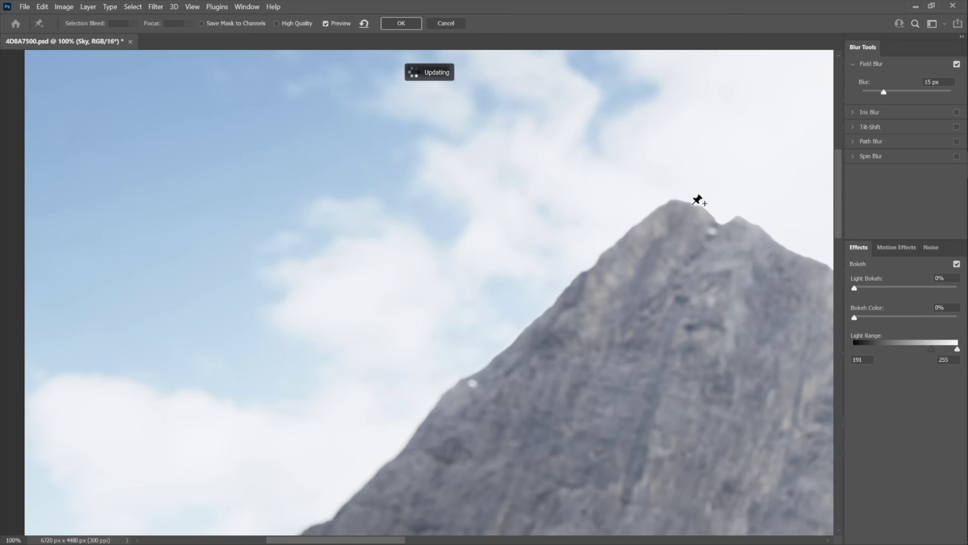
left_click_drag(554, 335, 214, 321)
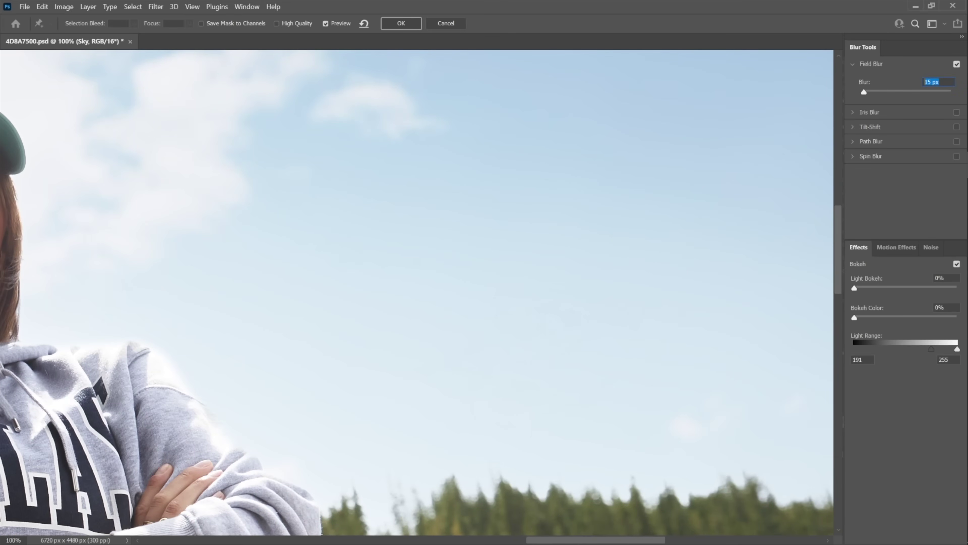
type("11")
key("Return")
left_click_drag(457, 381, 637, 177)
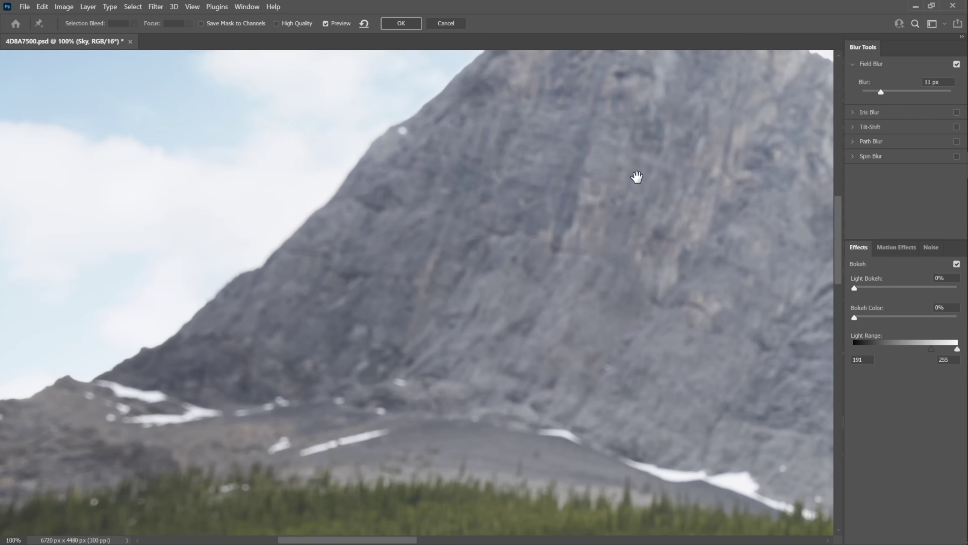